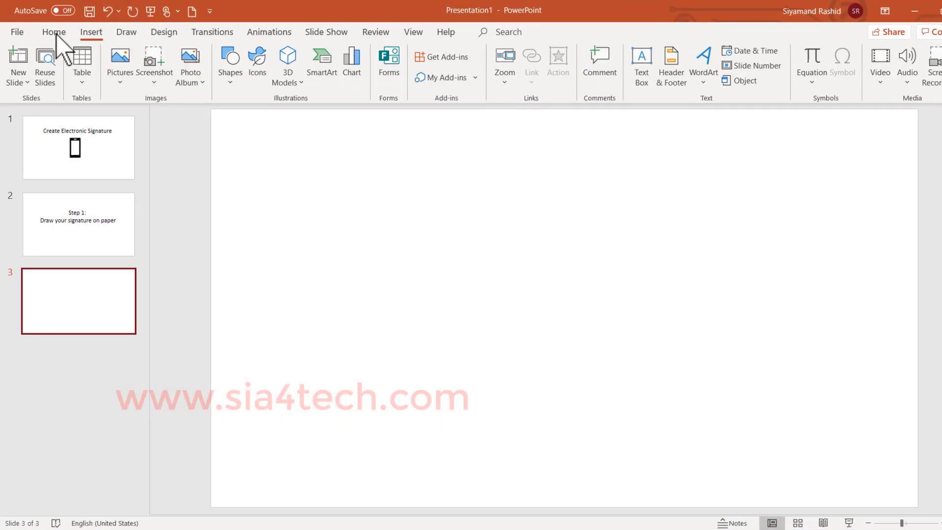
{"action": "left_click", "coordinate": [94, 34]}
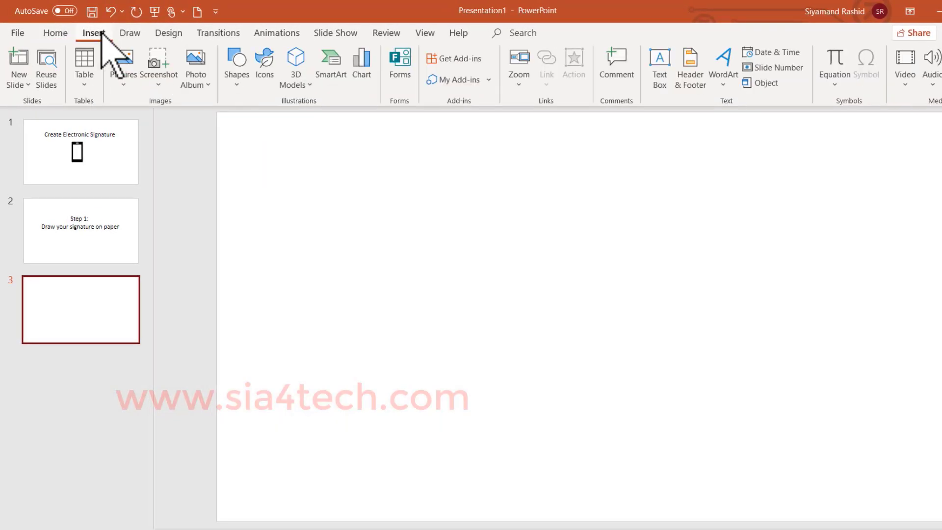
{"action": "left_click", "coordinate": [122, 70]}
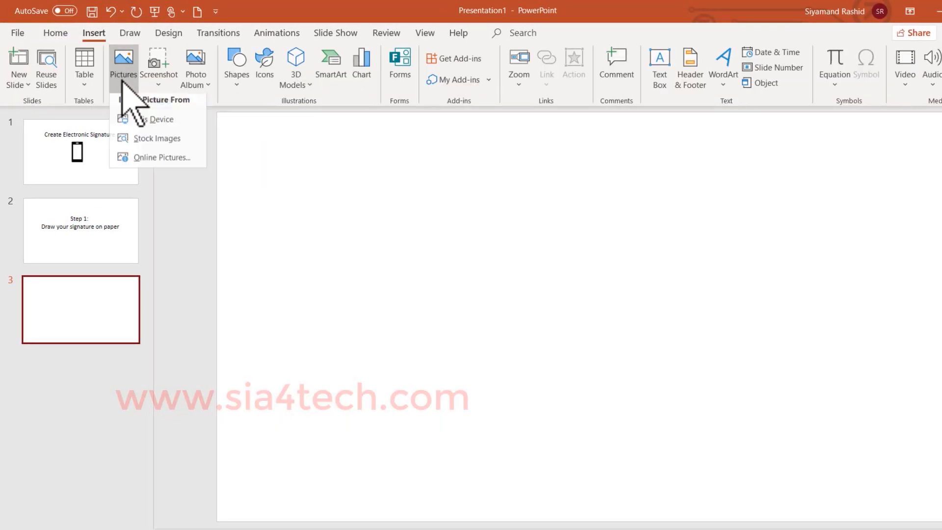
{"action": "left_click", "coordinate": [151, 126]}
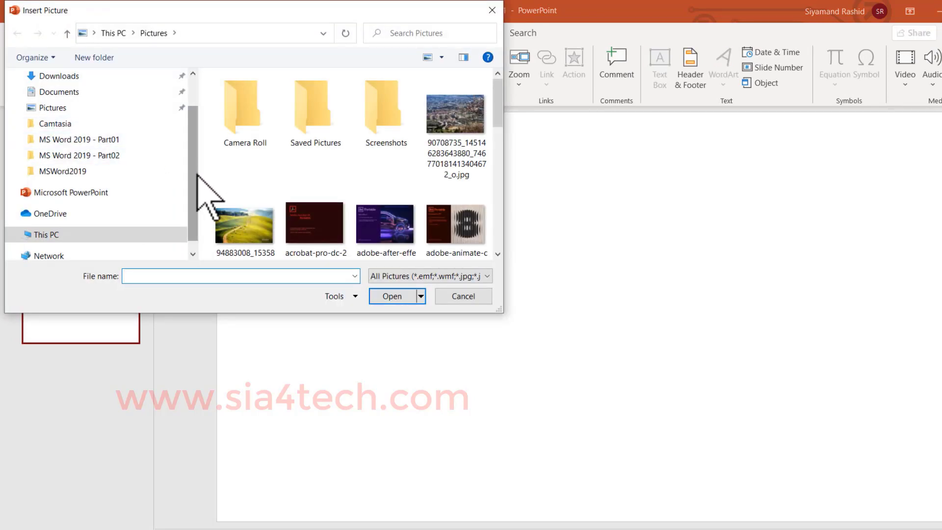
{"action": "left_click", "coordinate": [59, 75]}
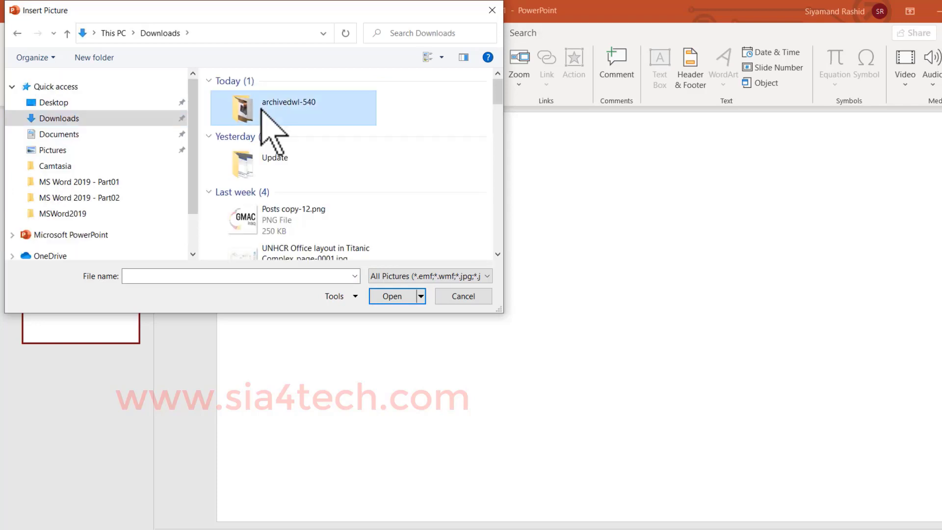
{"action": "double_click", "coordinate": [267, 110]}
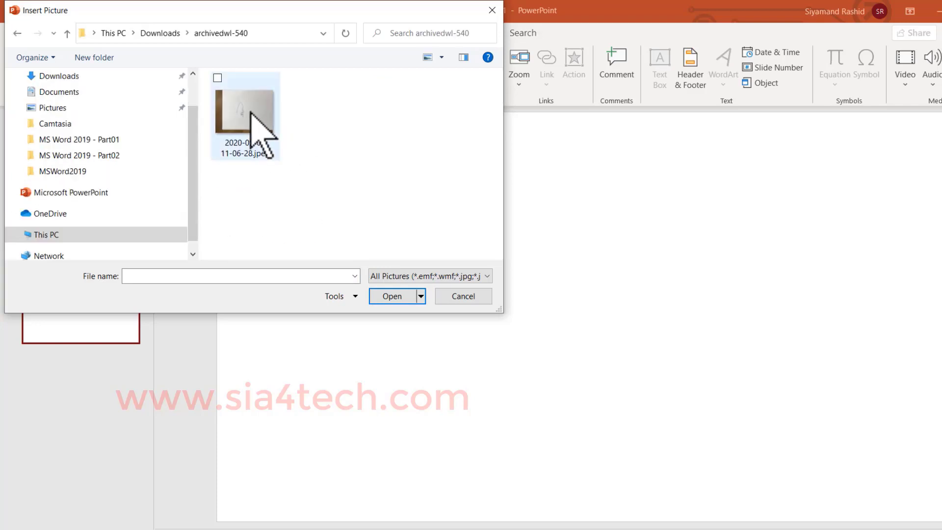
{"action": "left_click", "coordinate": [443, 59]}
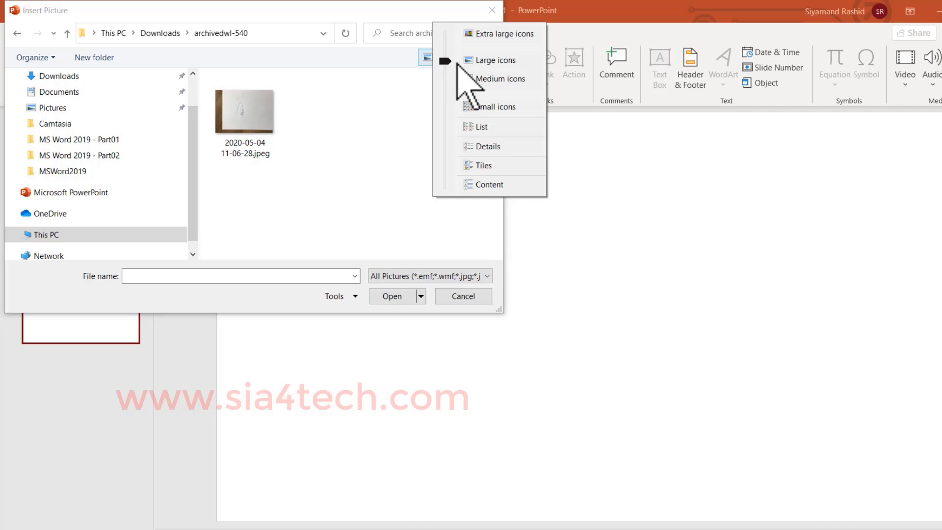
{"action": "left_click", "coordinate": [481, 35]}
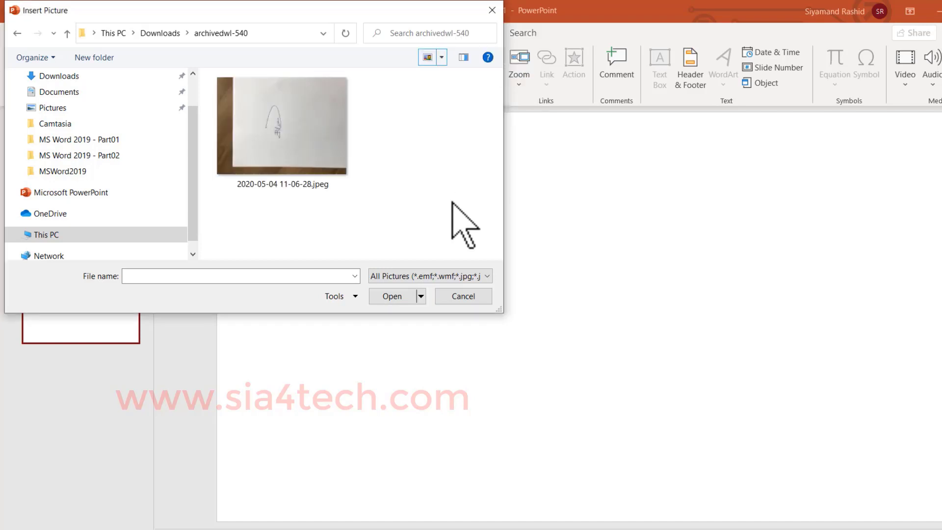
{"action": "left_click", "coordinate": [336, 148]}
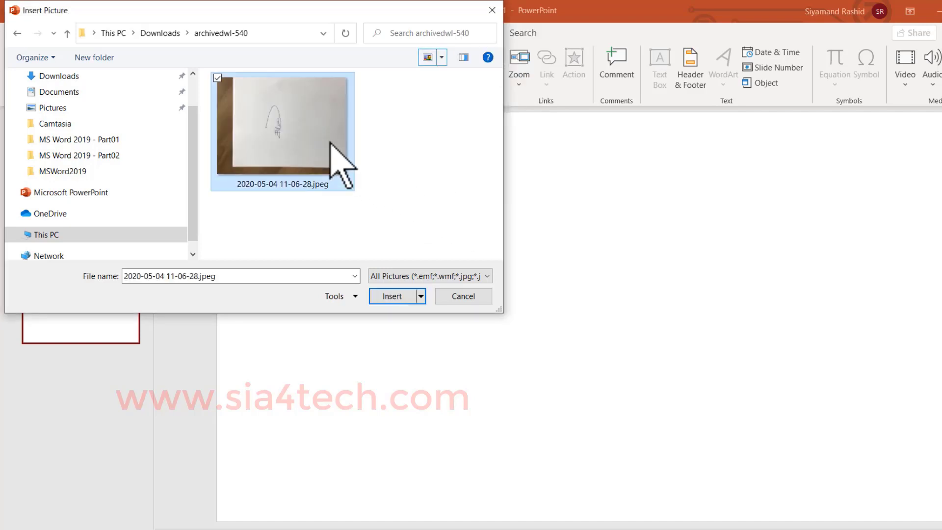
{"action": "left_click", "coordinate": [397, 297]}
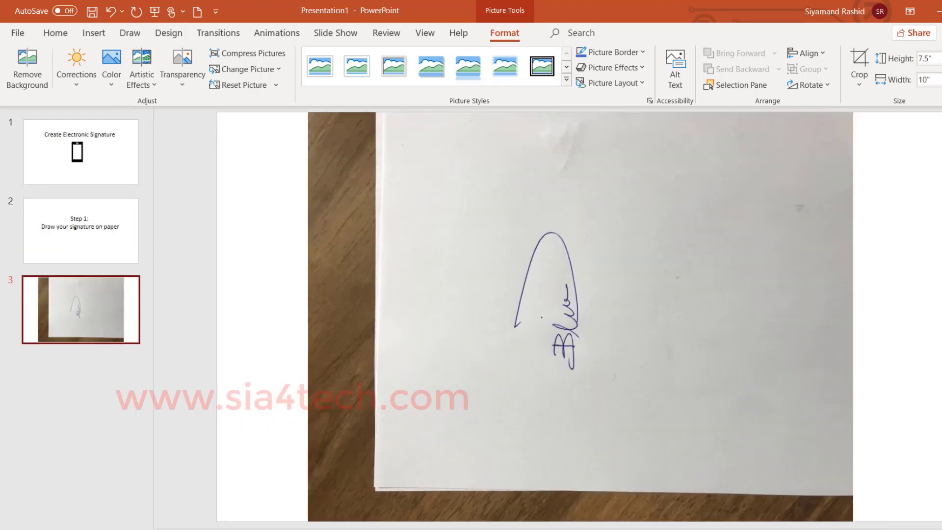
Crop the signature photo down to just the handwritten signature
{"action": "left_click", "coordinate": [655, 228]}
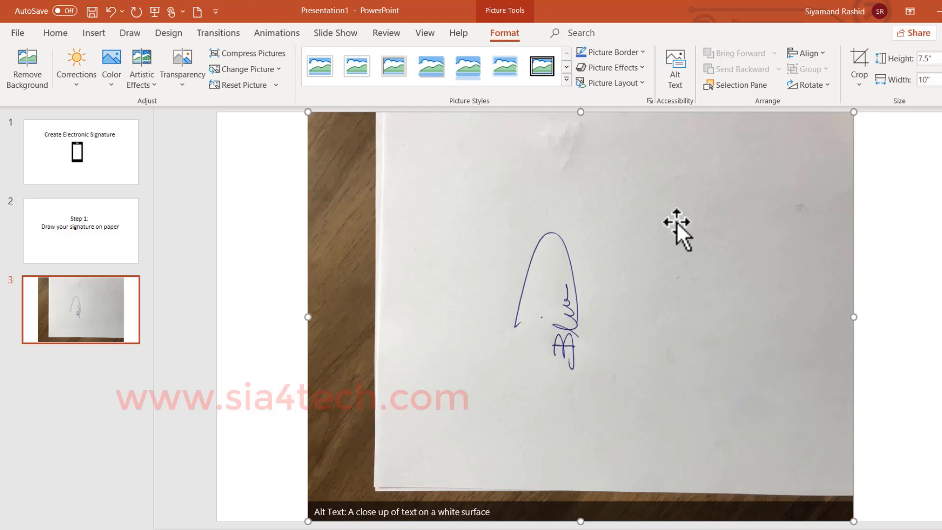
{"action": "left_click", "coordinate": [863, 59]}
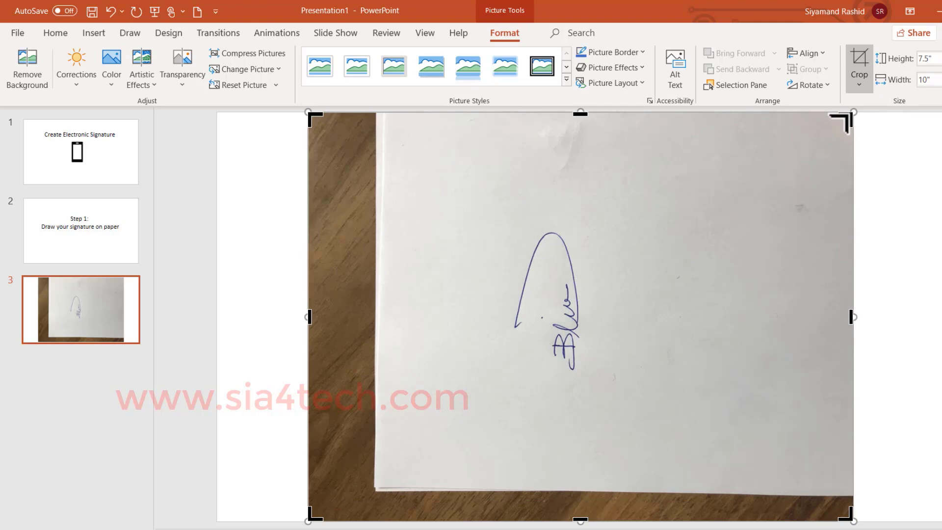
{"action": "left_click_drag", "start_coordinate": [845, 119], "coordinate": [616, 219]}
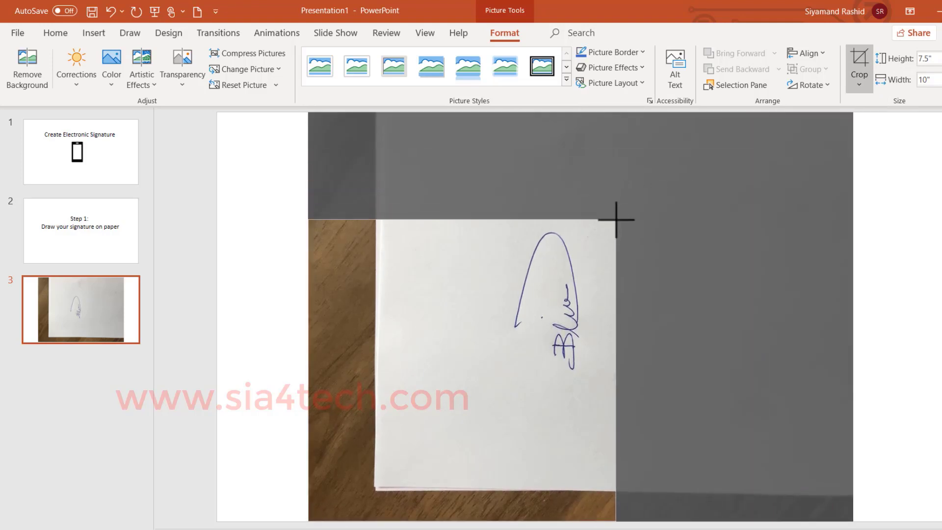
{"action": "mouse_move", "coordinate": [311, 519]}
{"action": "left_mouse_down"}
{"action": "mouse_move", "coordinate": [384, 445]}
{"action": "mouse_move", "coordinate": [452, 405]}
{"action": "mouse_move", "coordinate": [492, 397]}
{"action": "left_mouse_up"}
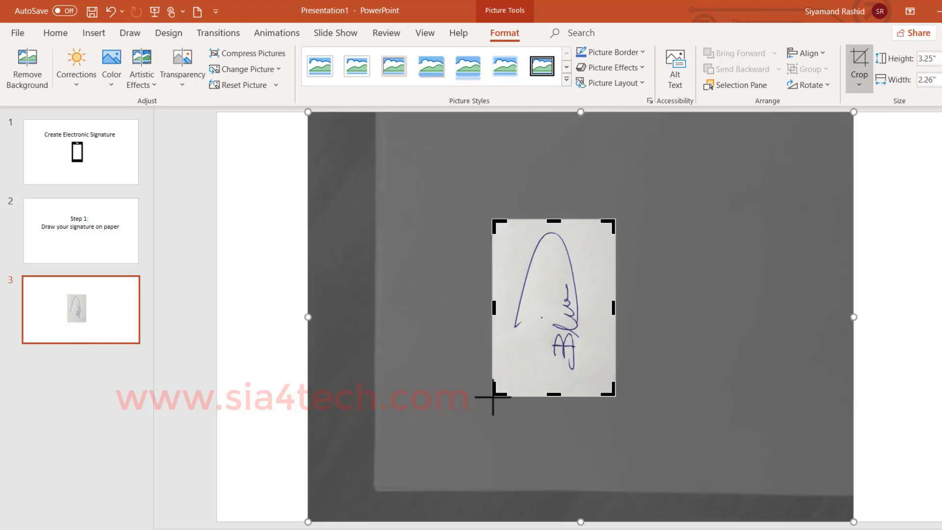
{"action": "left_click", "coordinate": [274, 336]}
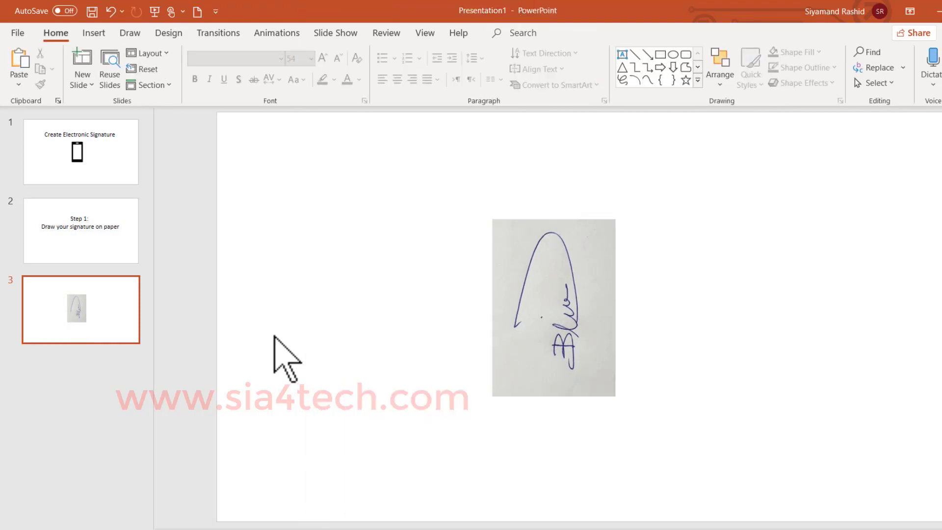
Rotate the cropped signature 90° clockwise so it reads horizontally
{"action": "left_click", "coordinate": [555, 309]}
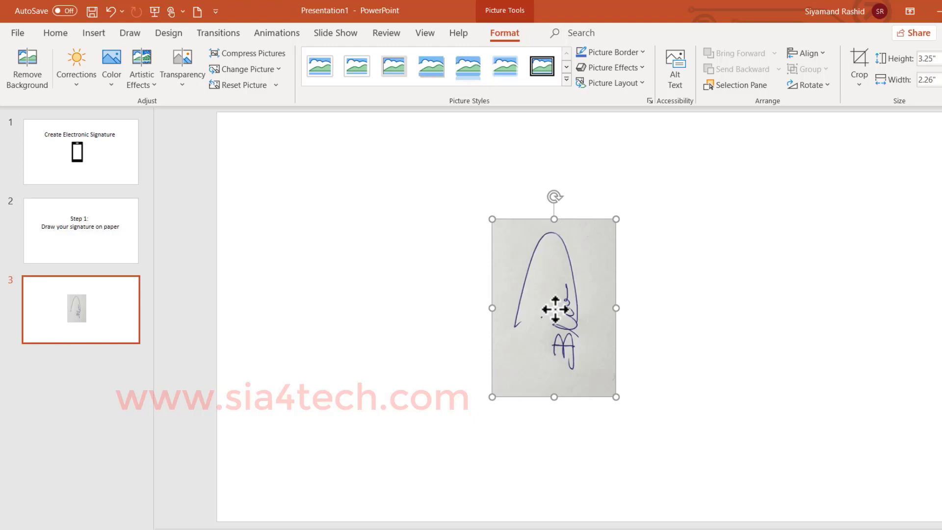
{"action": "mouse_move", "coordinate": [555, 197]}
{"action": "left_mouse_down"}
{"action": "mouse_move", "coordinate": [574, 199]}
{"action": "mouse_move", "coordinate": [646, 286]}
{"action": "mouse_move", "coordinate": [647, 315]}
{"action": "left_mouse_up"}
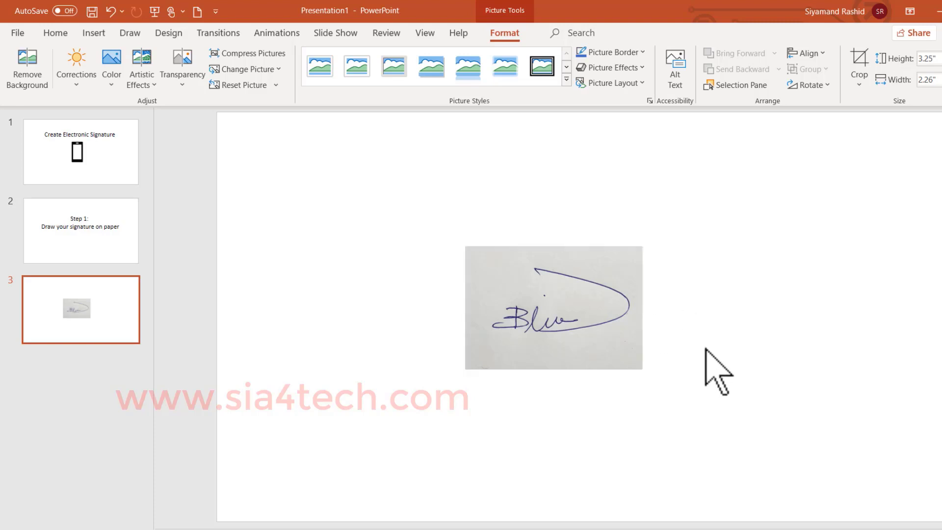
{"action": "double_click", "coordinate": [593, 328]}
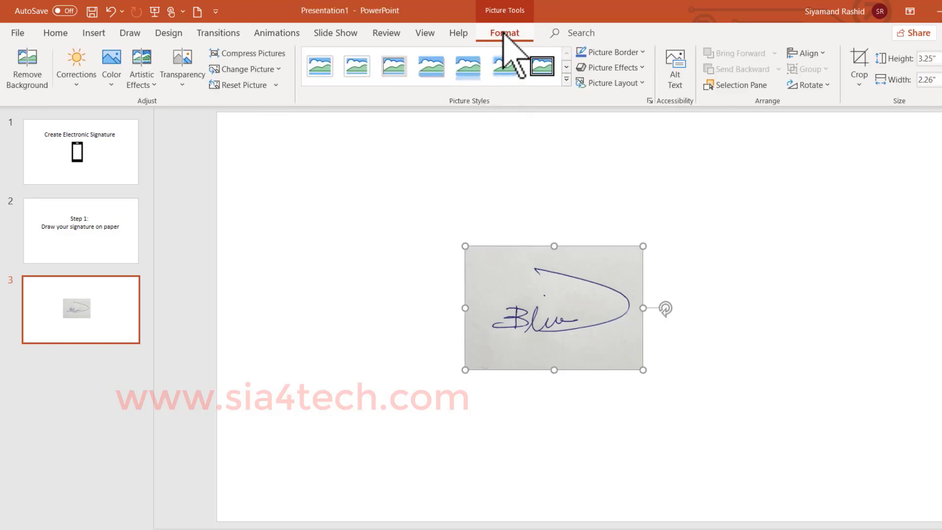
Start Remove Background on the signature photo and zoom in on the strokes
{"action": "left_click", "coordinate": [31, 82]}
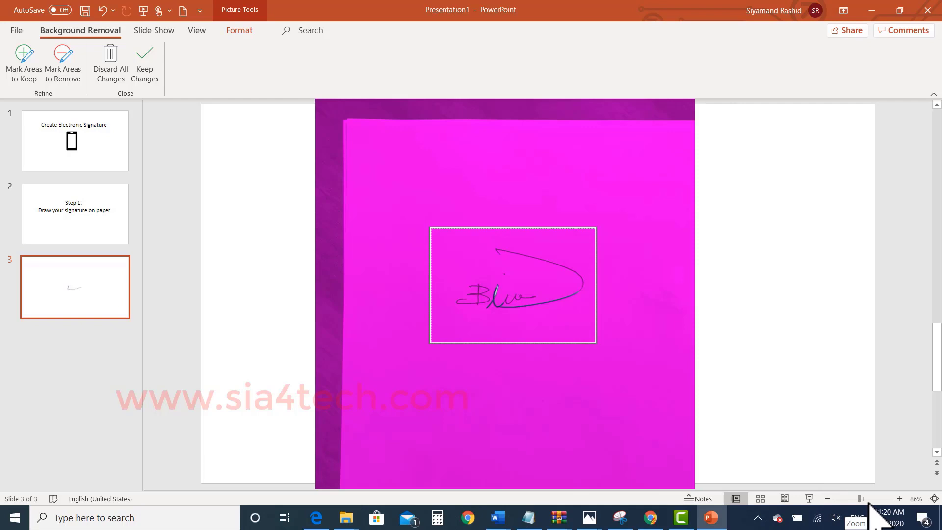
{"action": "left_click", "coordinate": [869, 500]}
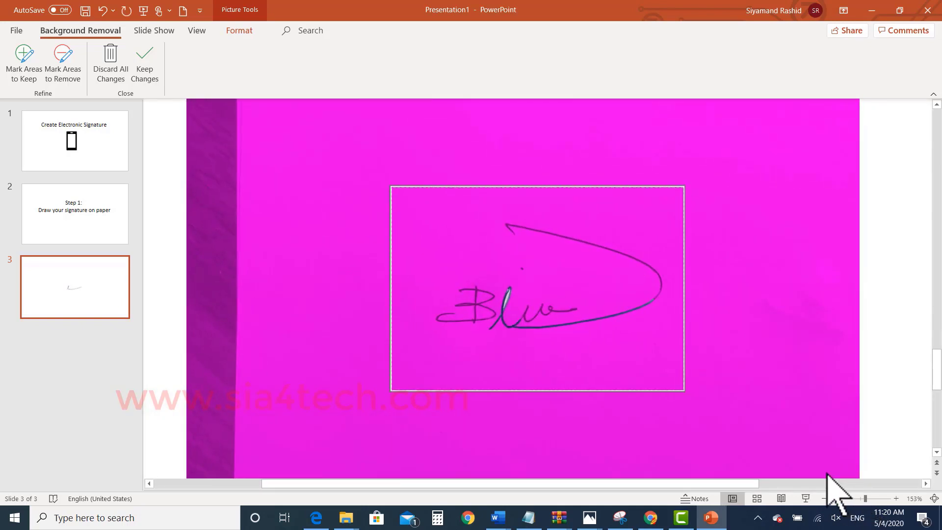
{"action": "left_click", "coordinate": [874, 498]}
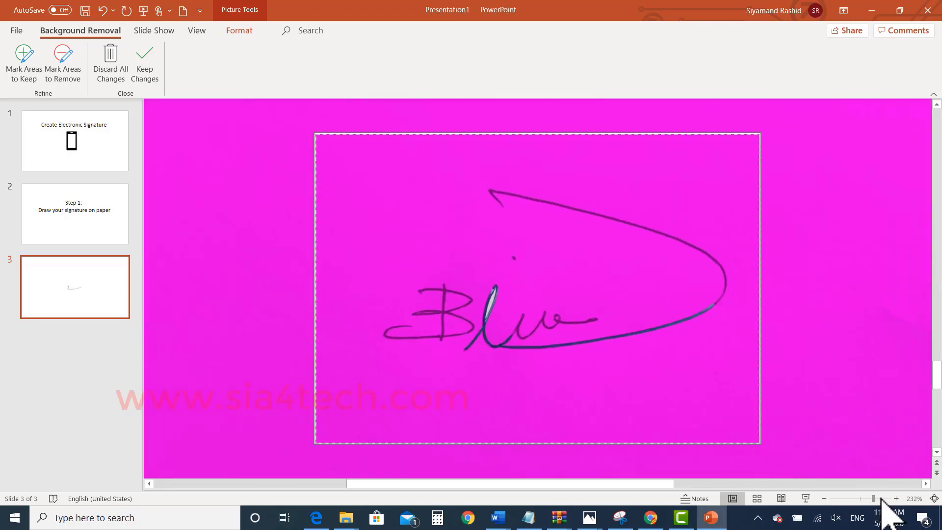
{"action": "left_click", "coordinate": [879, 498]}
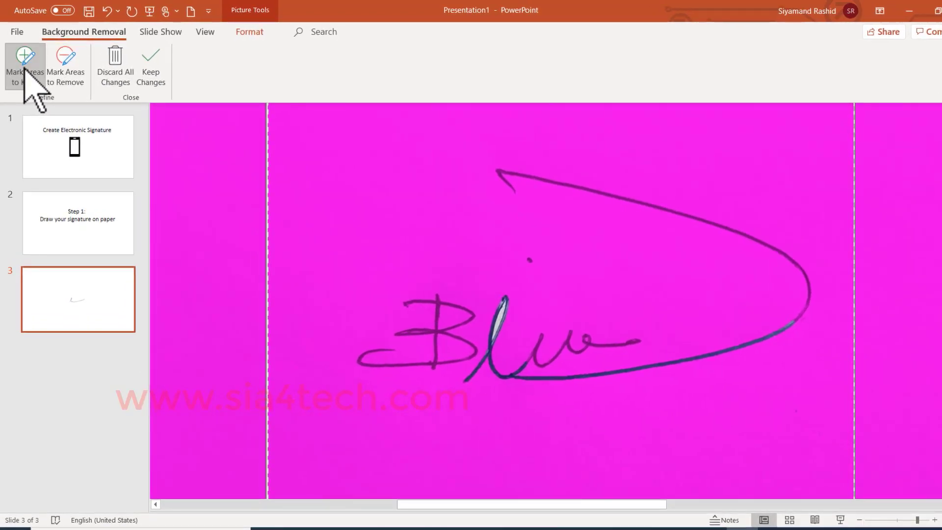
Mark the B stroke, loop edges and dot to keep, and the l's stray fill to remove
{"action": "left_click", "coordinate": [35, 82]}
{"action": "left_click_drag", "start_coordinate": [431, 333], "coordinate": [448, 335]}
{"action": "left_click_drag", "start_coordinate": [726, 225], "coordinate": [791, 248]}
{"action": "left_click", "coordinate": [530, 259]}
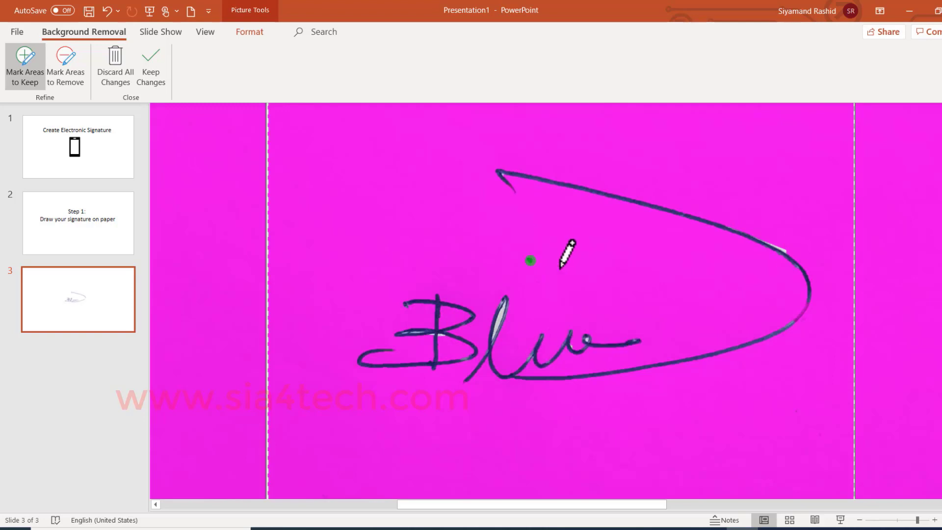
{"action": "key", "text": "r"}
{"action": "left_click_drag", "start_coordinate": [503, 302], "coordinate": [496, 326]}
{"action": "scroll", "coordinate": [571, 184], "scroll_direction": "up", "scroll_amount": 2}
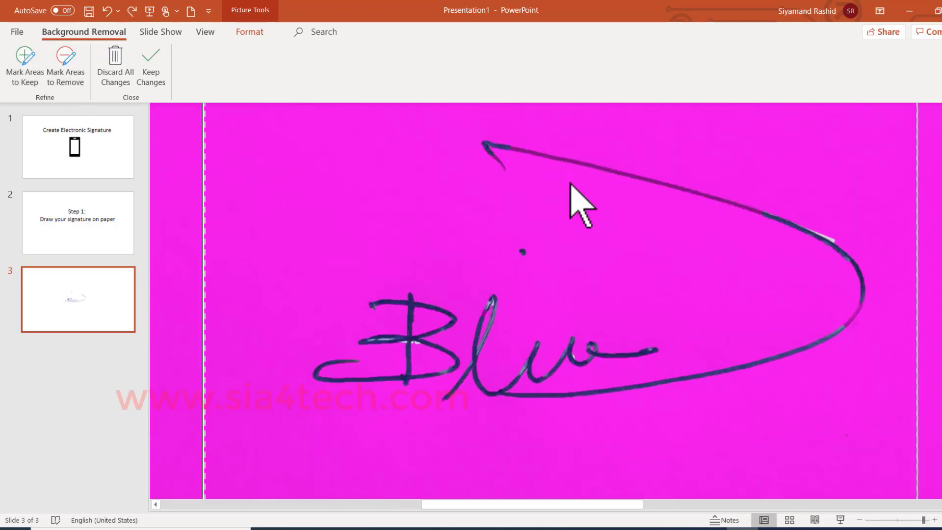
{"action": "key", "text": "k"}
{"action": "left_click_drag", "start_coordinate": [665, 183], "coordinate": [707, 195]}
{"action": "left_click_drag", "start_coordinate": [620, 171], "coordinate": [593, 166]}
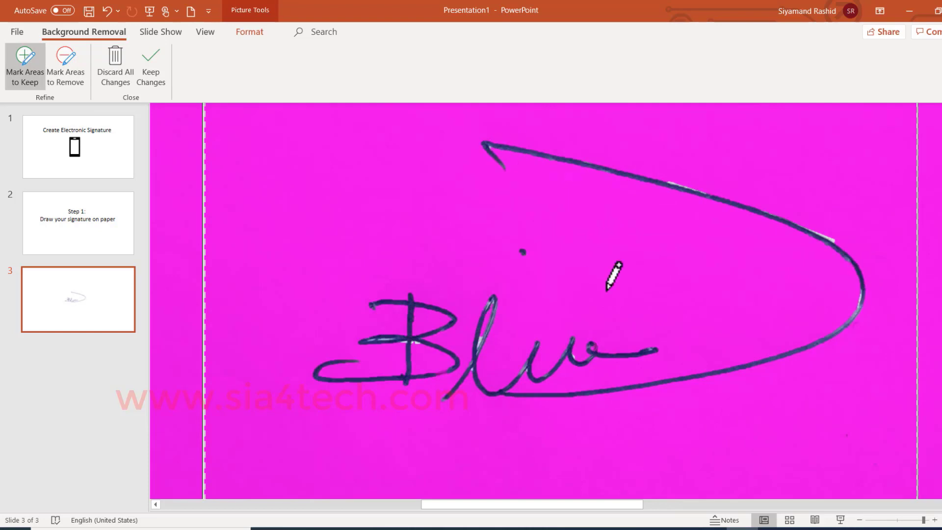
Accept the background removal and save the signature as the picture MySignature.png
{"action": "left_click", "coordinate": [156, 69]}
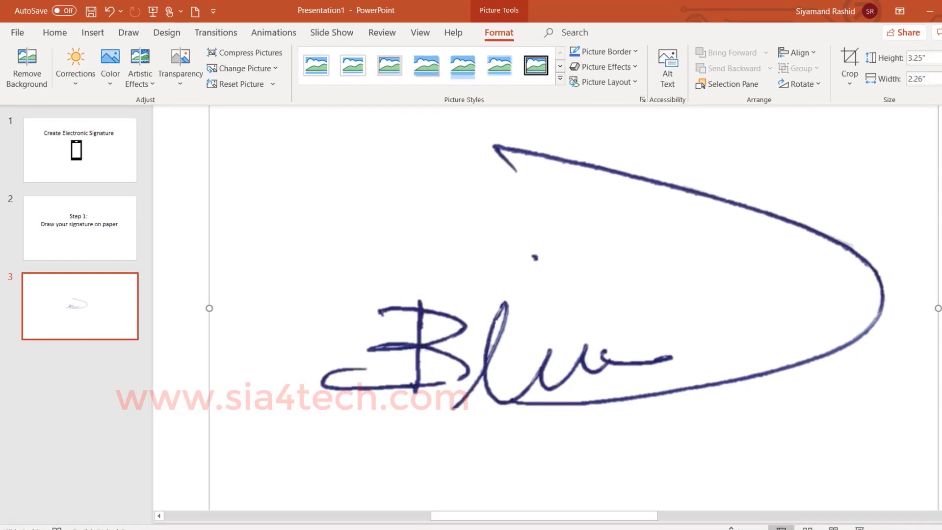
{"action": "scroll", "coordinate": [834, 506], "scroll_direction": "down", "scroll_amount": 5}
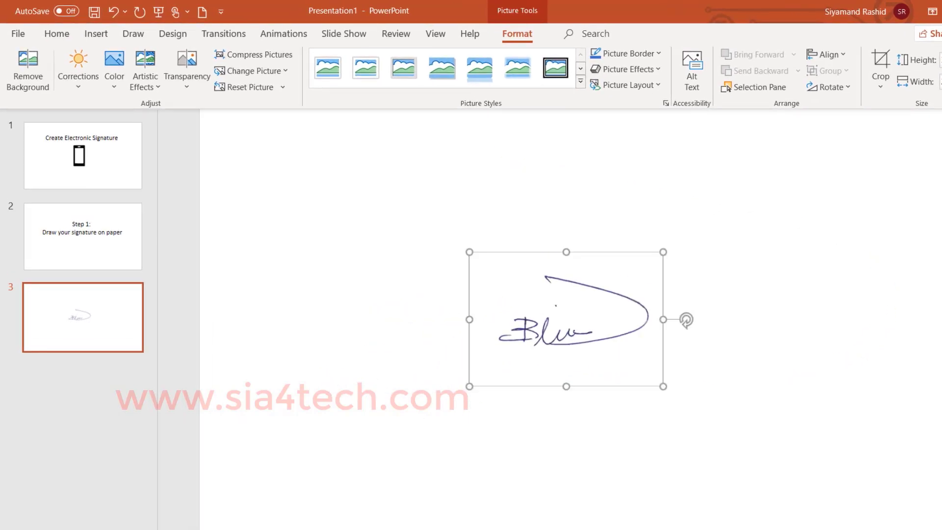
{"action": "right_click", "coordinate": [588, 318]}
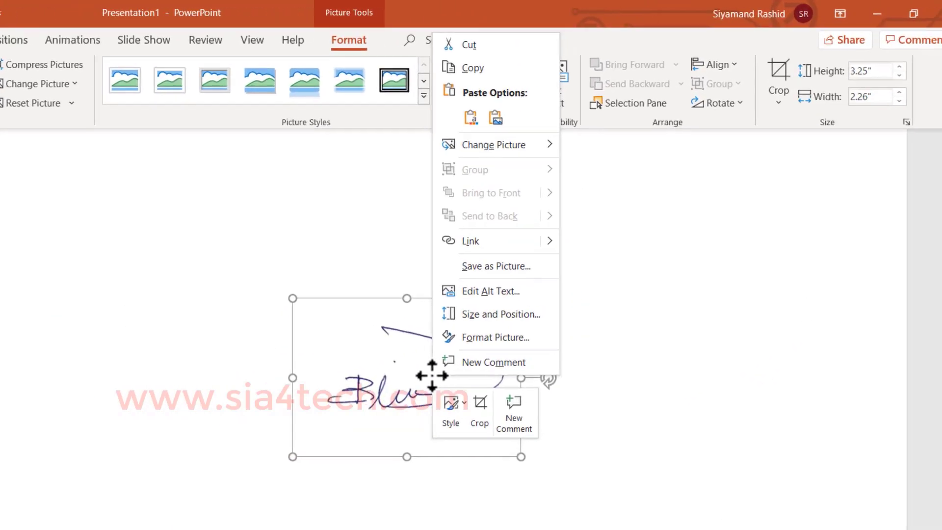
{"action": "left_click", "coordinate": [500, 284]}
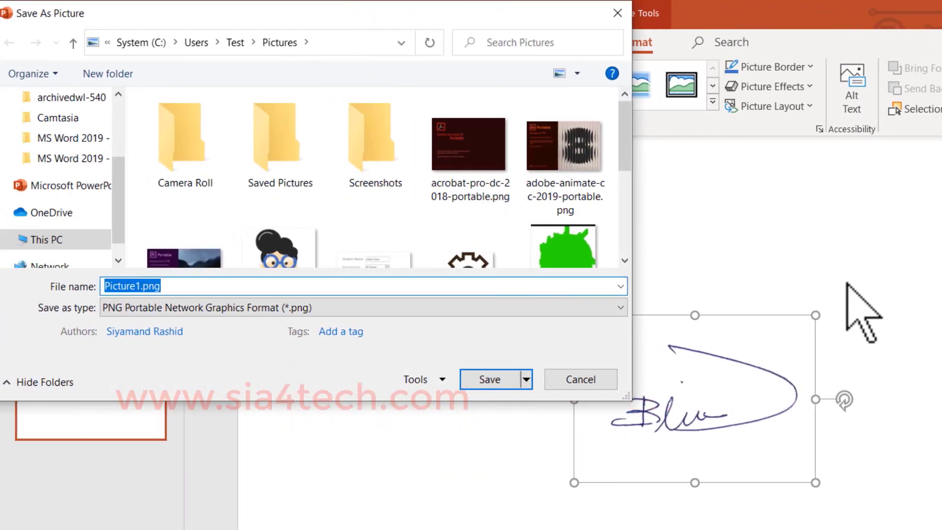
{"action": "type", "text": "MySignat"}
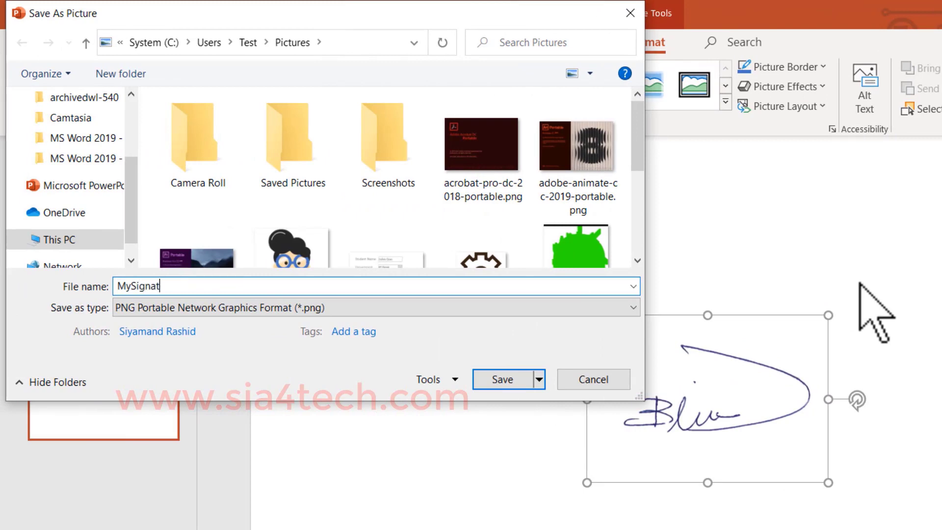
{"action": "key", "text": "Return"}
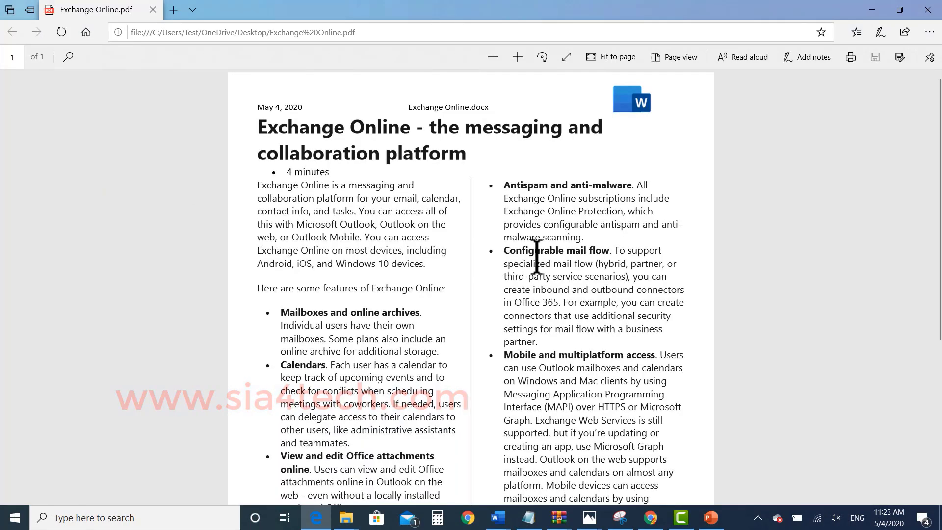
Close Exchange Online.pdf in Edge
{"action": "left_click", "coordinate": [928, 9]}
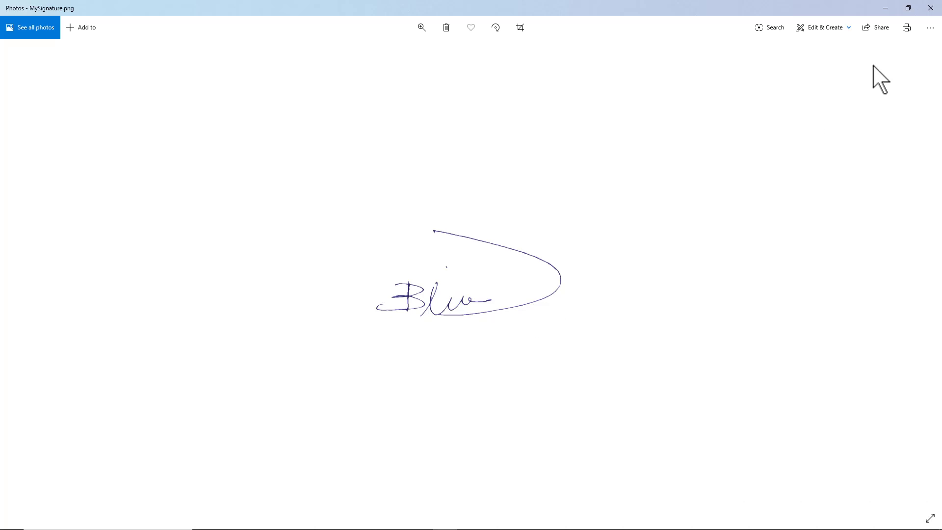
Print the signature image with Microsoft Print to PDF as MySignature on the Desktop
{"action": "left_click", "coordinate": [907, 28]}
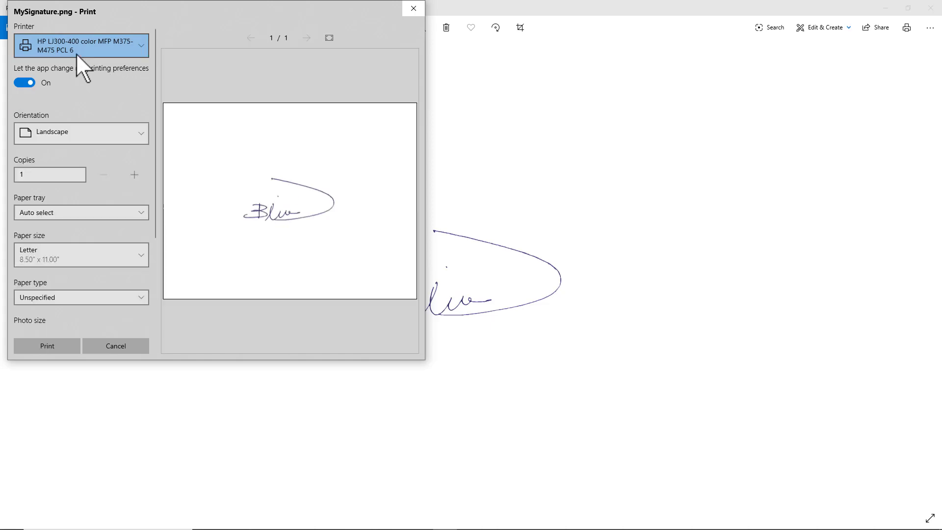
{"action": "left_click", "coordinate": [107, 47]}
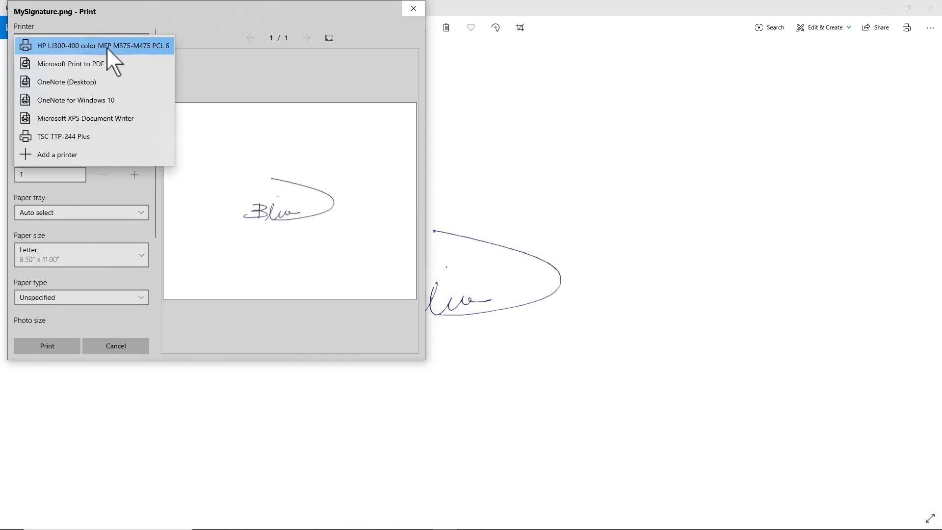
{"action": "left_click", "coordinate": [90, 68]}
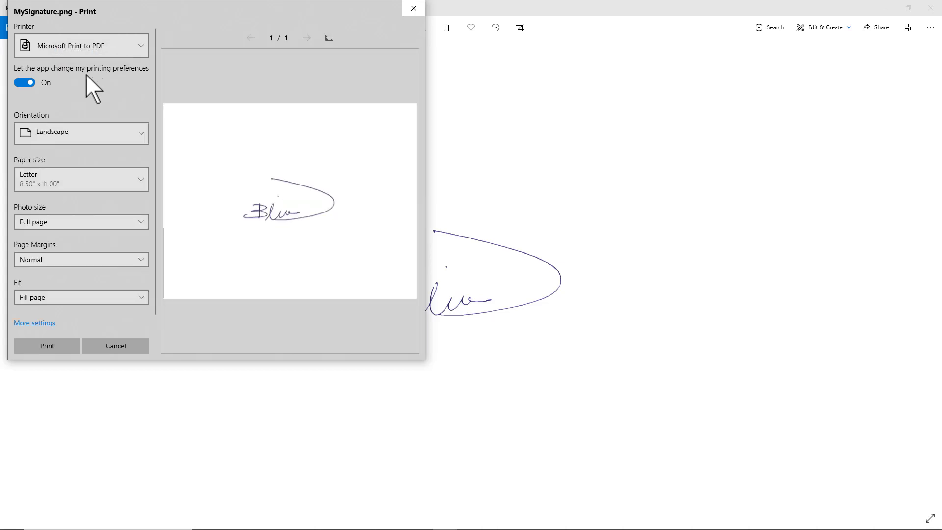
{"action": "left_click", "coordinate": [61, 345]}
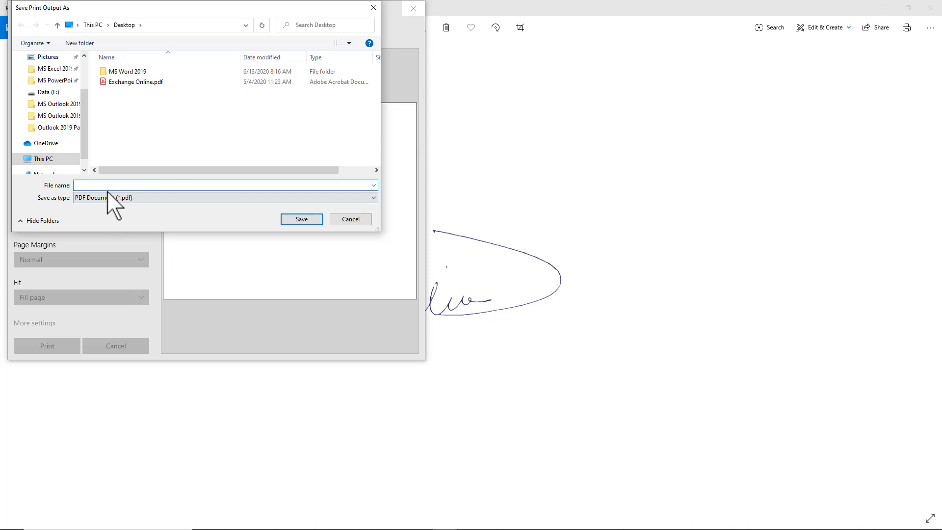
{"action": "type", "text": "MySignature"}
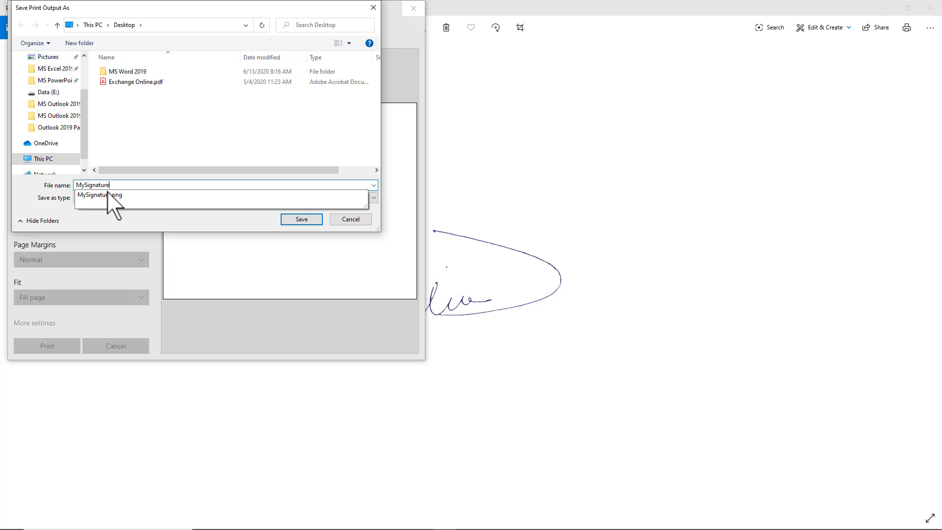
{"action": "key", "text": "Return"}
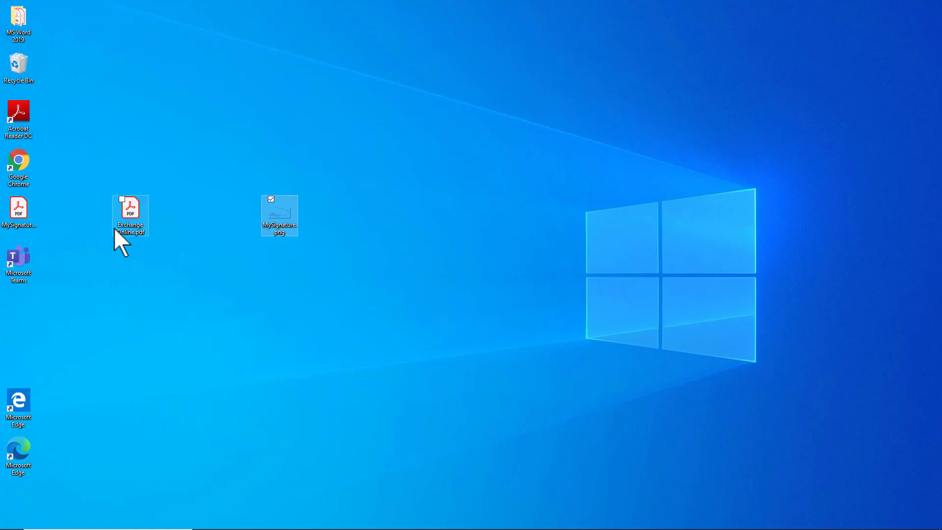
Check MySignature.pdf and close it, then open Exchange Online.pdf in Acrobat
{"action": "left_click_drag", "start_coordinate": [27, 219], "coordinate": [218, 271]}
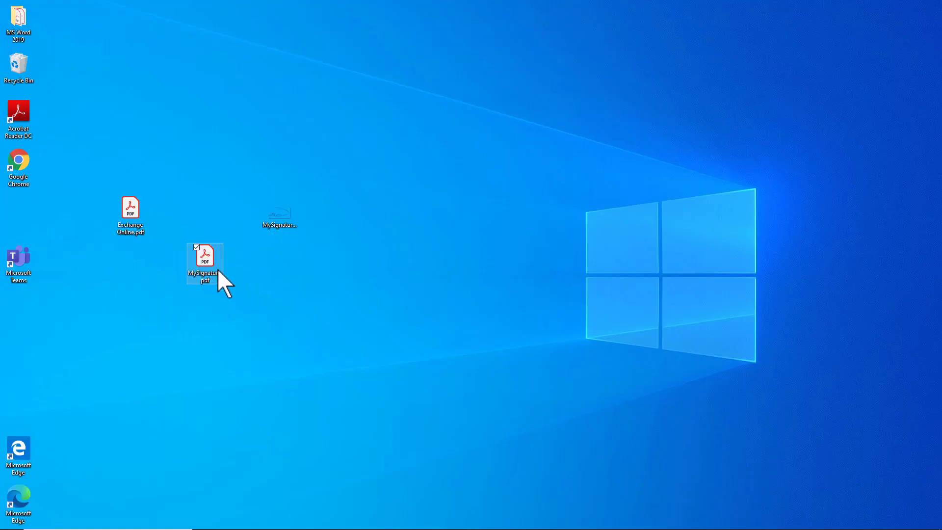
{"action": "double_click", "coordinate": [211, 259]}
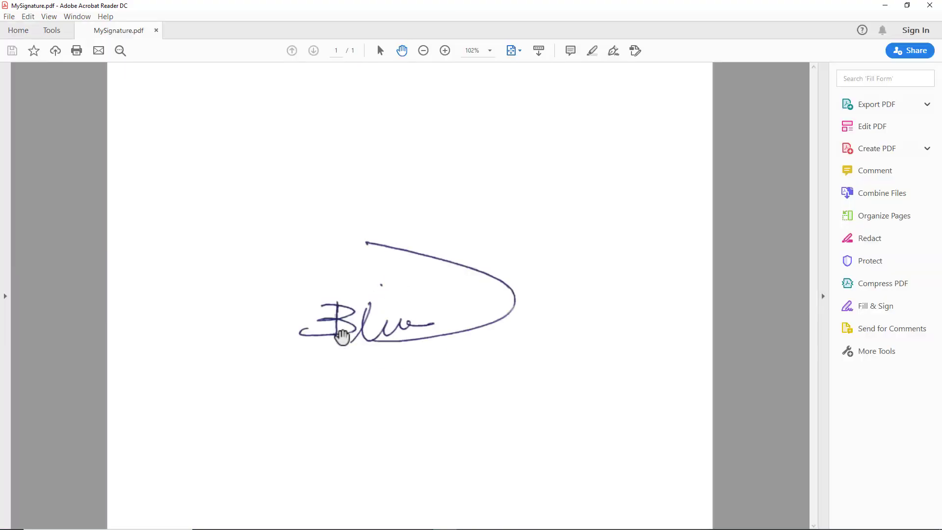
{"action": "left_click", "coordinate": [930, 5]}
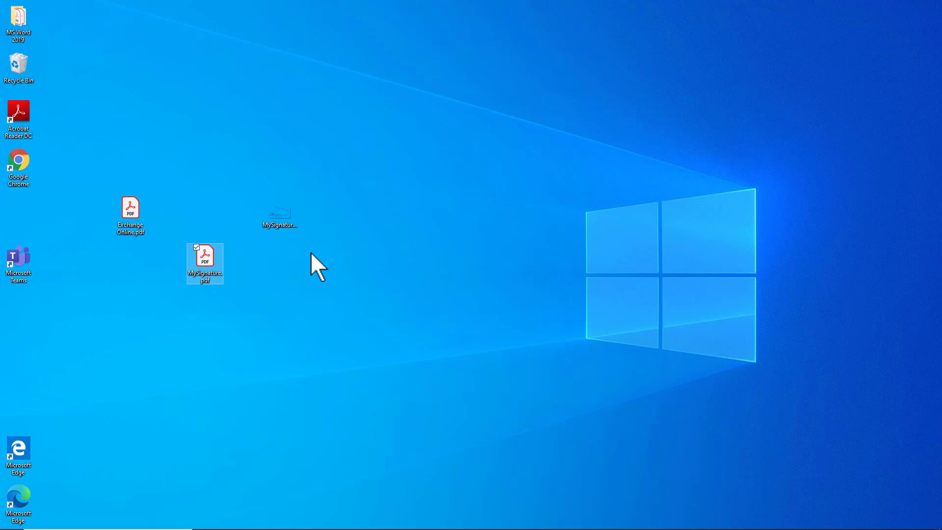
{"action": "double_click", "coordinate": [135, 206]}
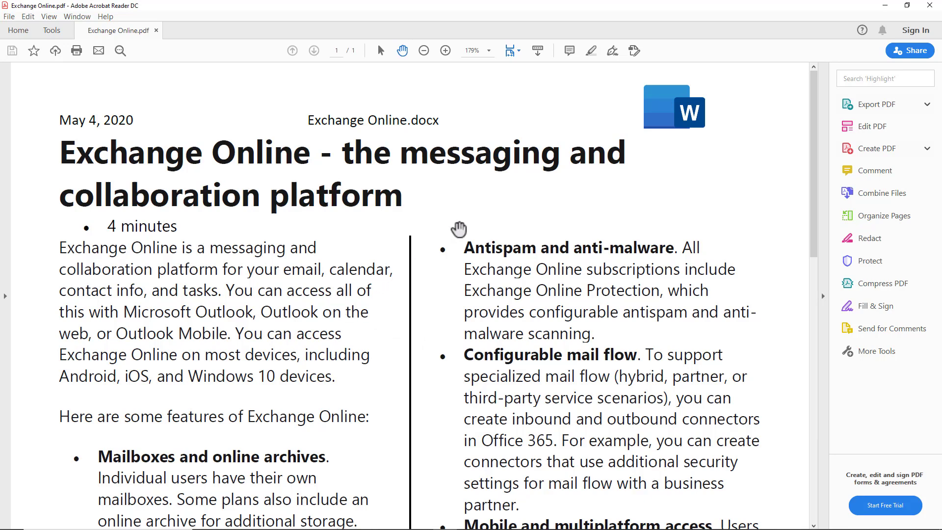
Place the saved handwritten signature beside the Word logo at the page's top right
{"action": "left_click", "coordinate": [613, 52]}
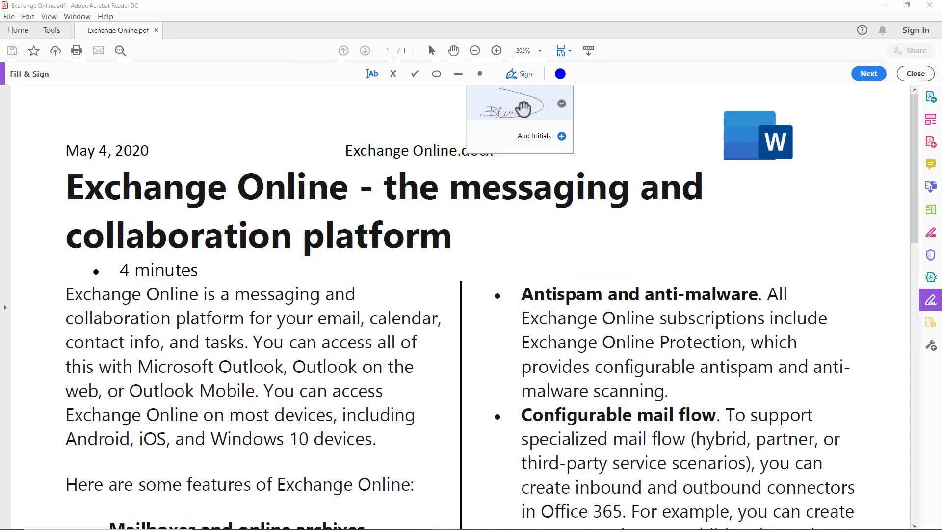
{"action": "left_click", "coordinate": [508, 111]}
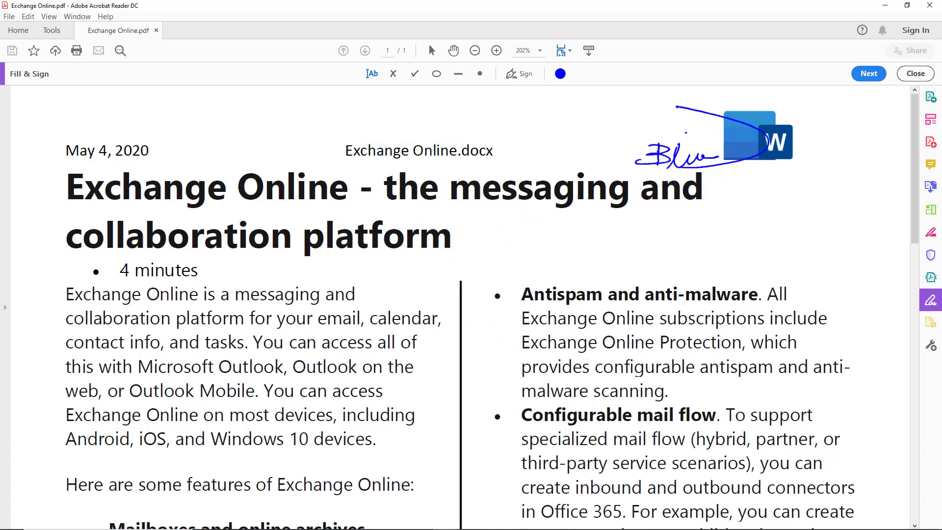
{"action": "left_click", "coordinate": [722, 169]}
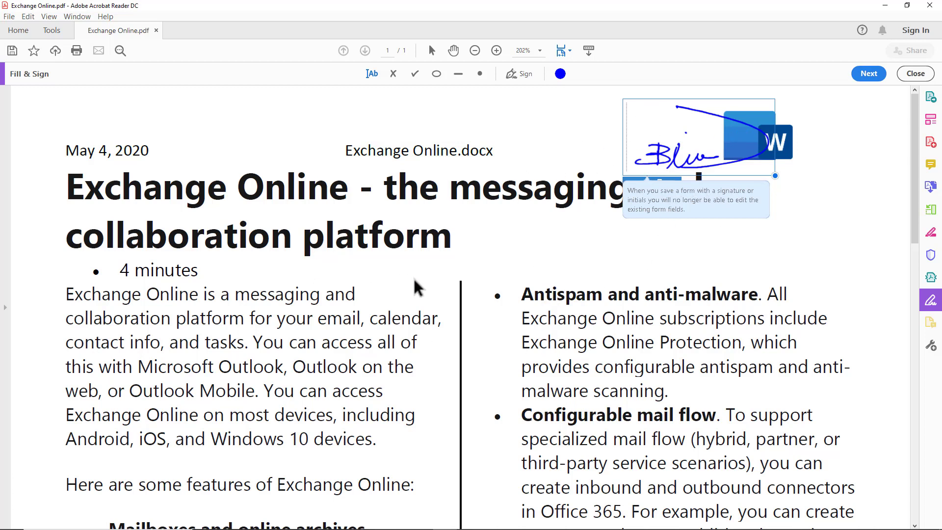
{"action": "left_click", "coordinate": [403, 306]}
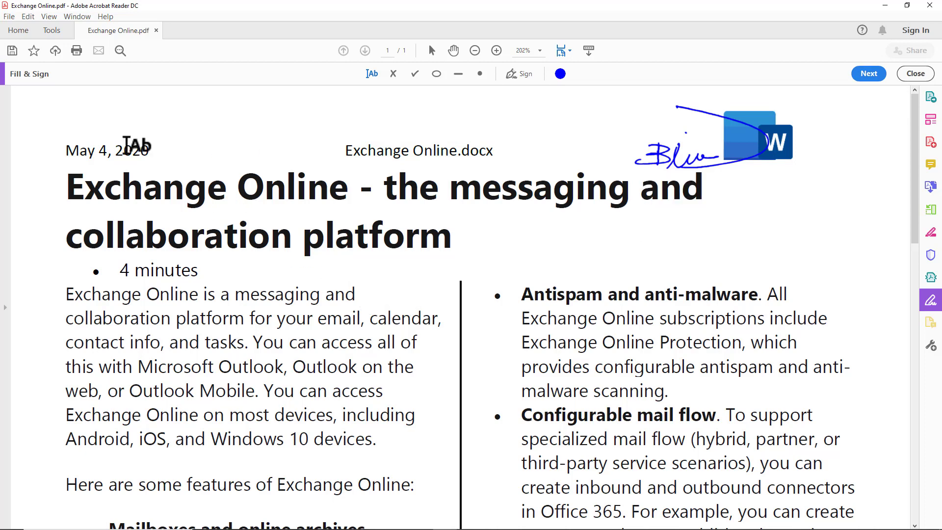
Open the signature Creation & Appearance settings in Edit > Preferences
{"action": "key", "text": "h"}
{"action": "left_click", "coordinate": [28, 17]}
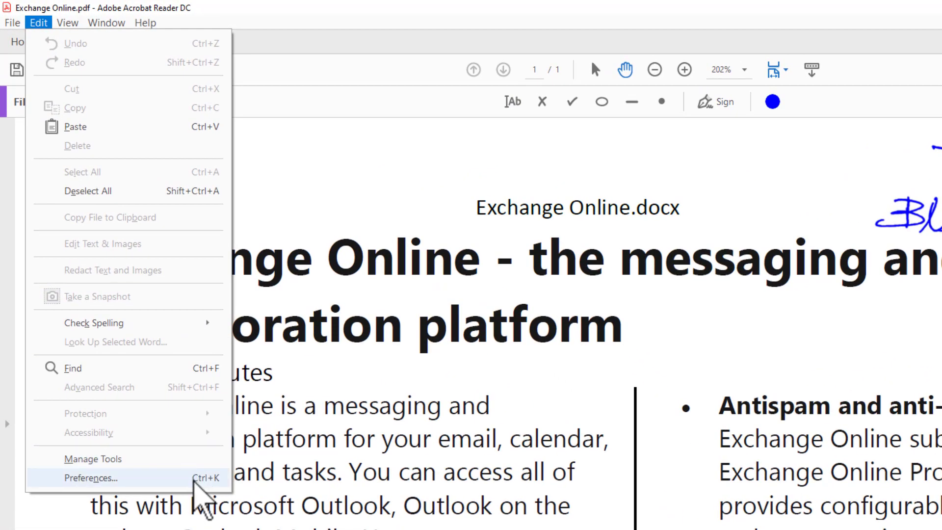
{"action": "left_click", "coordinate": [195, 480]}
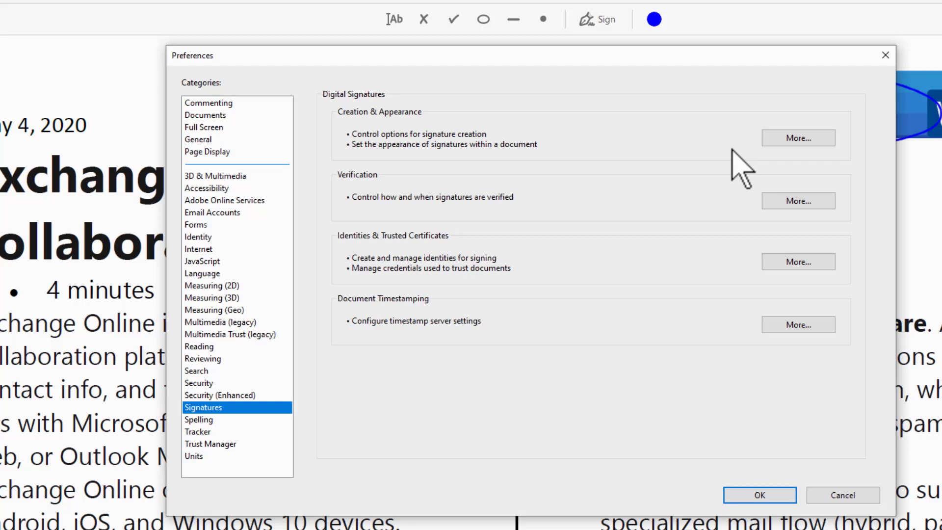
{"action": "left_click", "coordinate": [787, 140]}
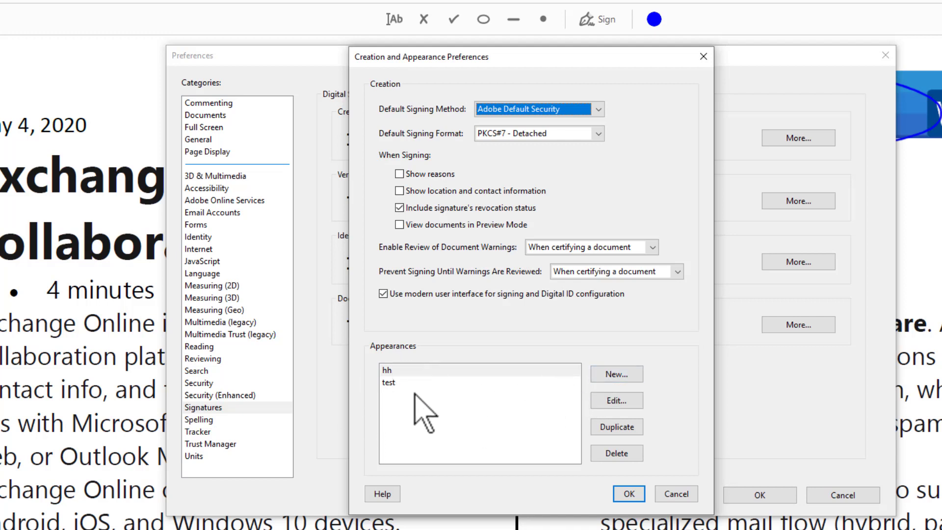
Delete the hh and test signature appearances
{"action": "left_click", "coordinate": [397, 372]}
{"action": "left_click", "coordinate": [615, 453]}
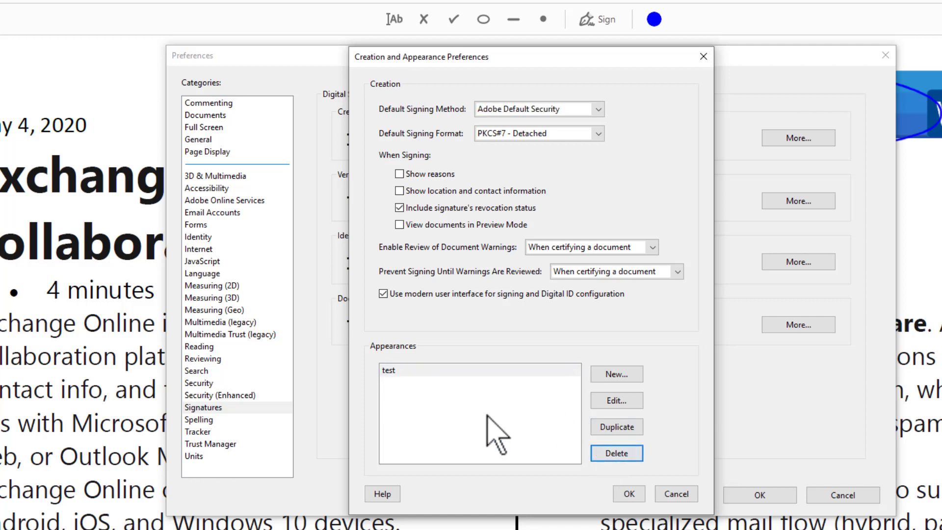
{"action": "left_click", "coordinate": [413, 373]}
{"action": "left_click", "coordinate": [614, 453]}
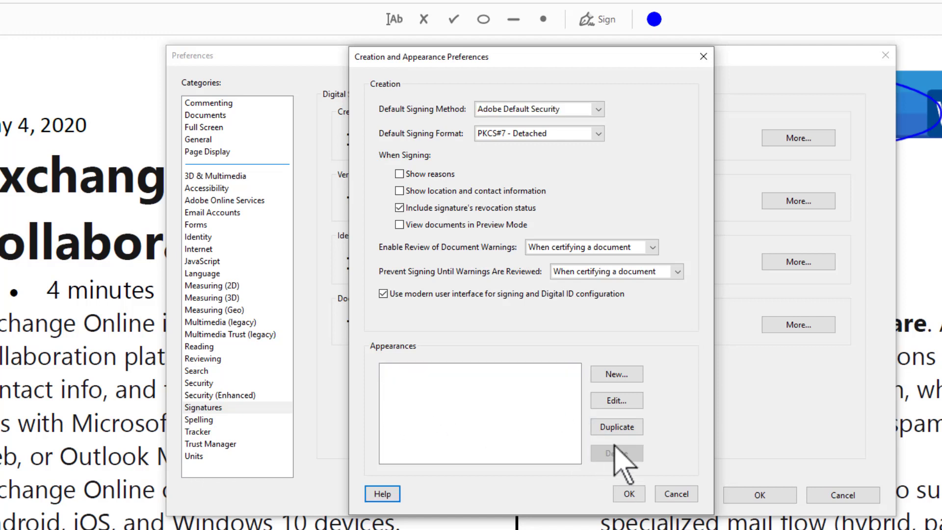
Create the 'My Work Signature' appearance with MySignature.pdf imported as its graphic
{"action": "left_click", "coordinate": [617, 374]}
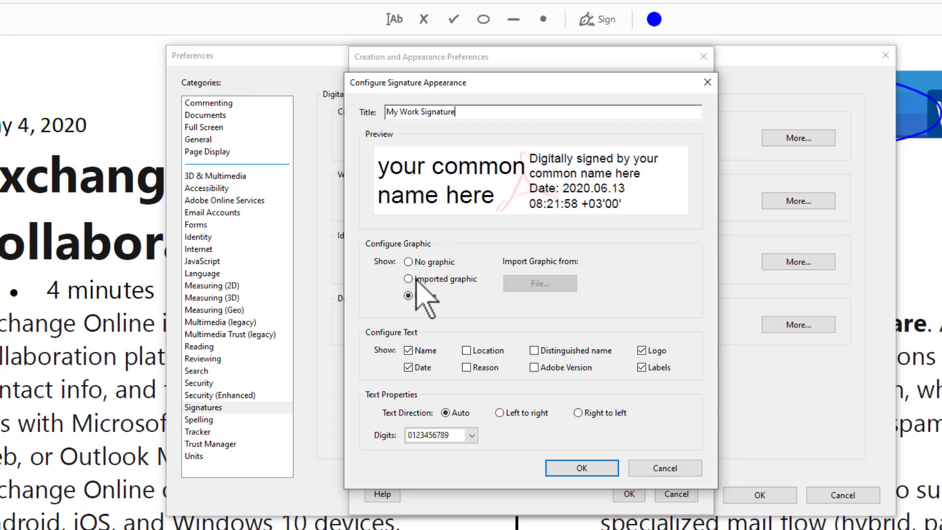
{"action": "left_click", "coordinate": [450, 279]}
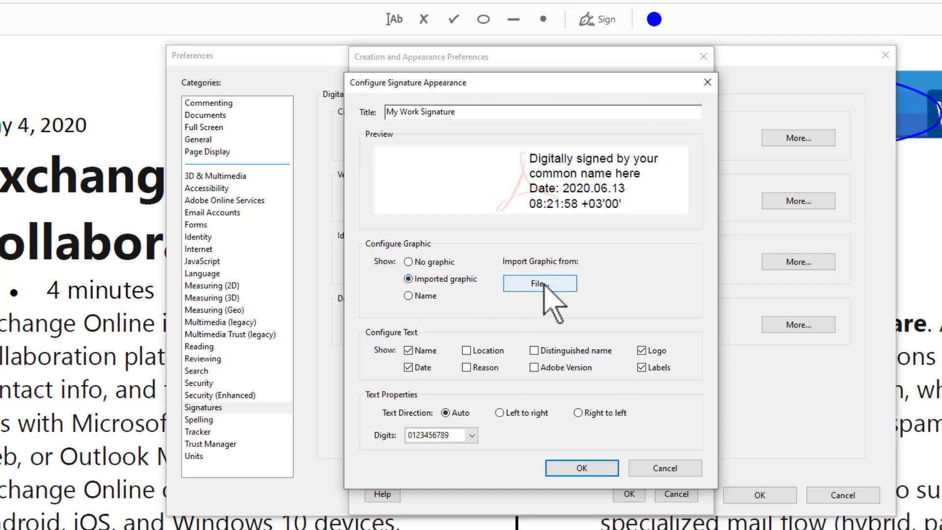
{"action": "left_click", "coordinate": [544, 284]}
{"action": "left_click", "coordinate": [602, 153]}
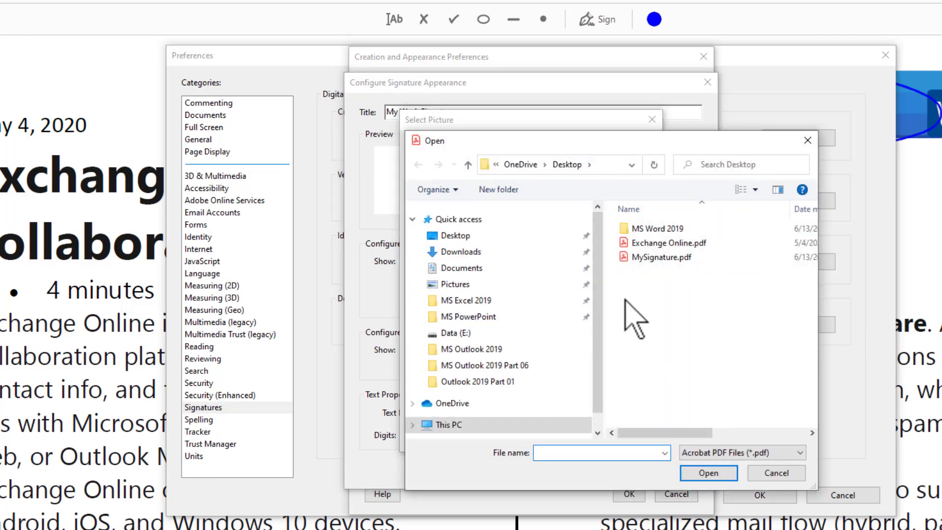
{"action": "left_click", "coordinate": [641, 258]}
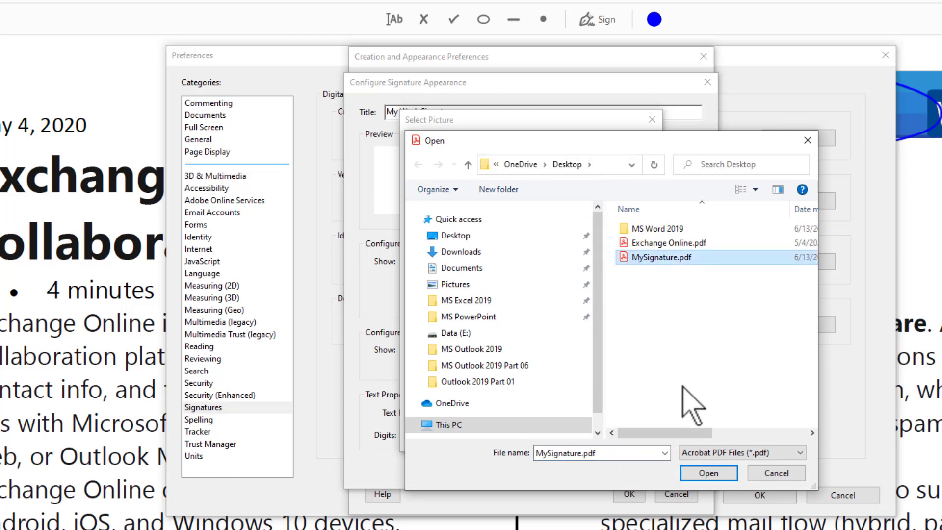
{"action": "left_click", "coordinate": [708, 472]}
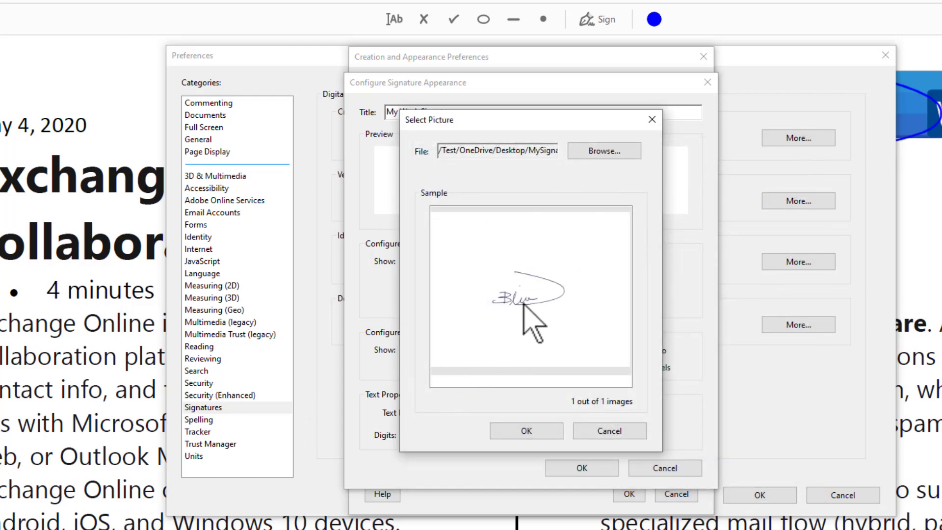
Accept the signature image and save My Work Signature without the Adobe logo, text left-to-right
{"action": "left_click", "coordinate": [527, 430]}
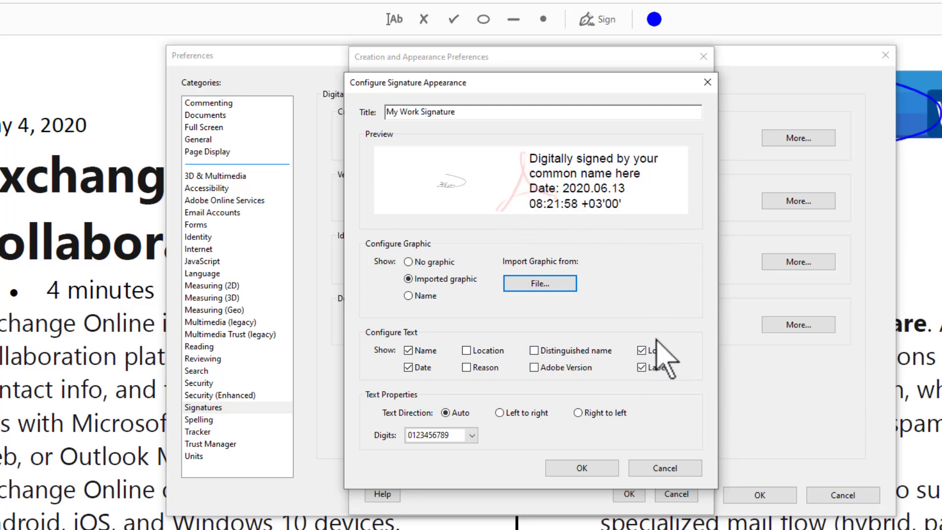
{"action": "left_click", "coordinate": [643, 351]}
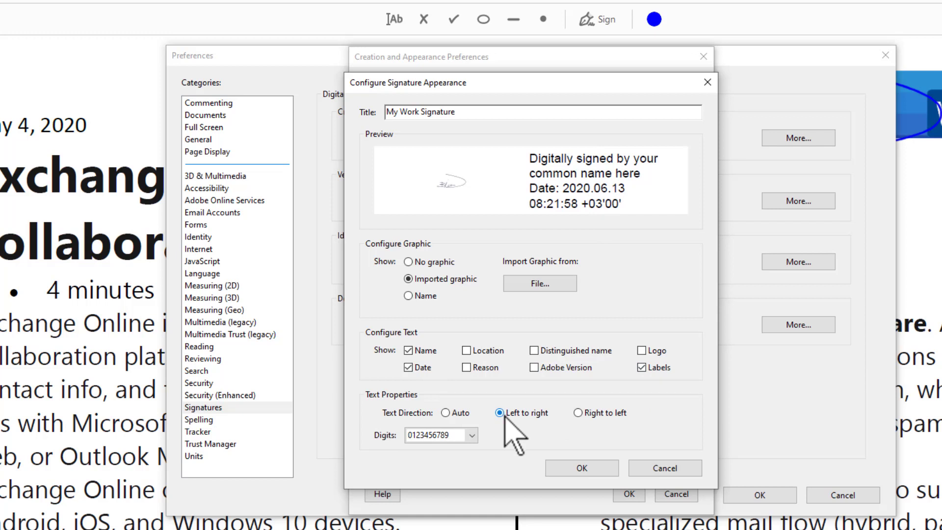
{"action": "left_click", "coordinate": [582, 414]}
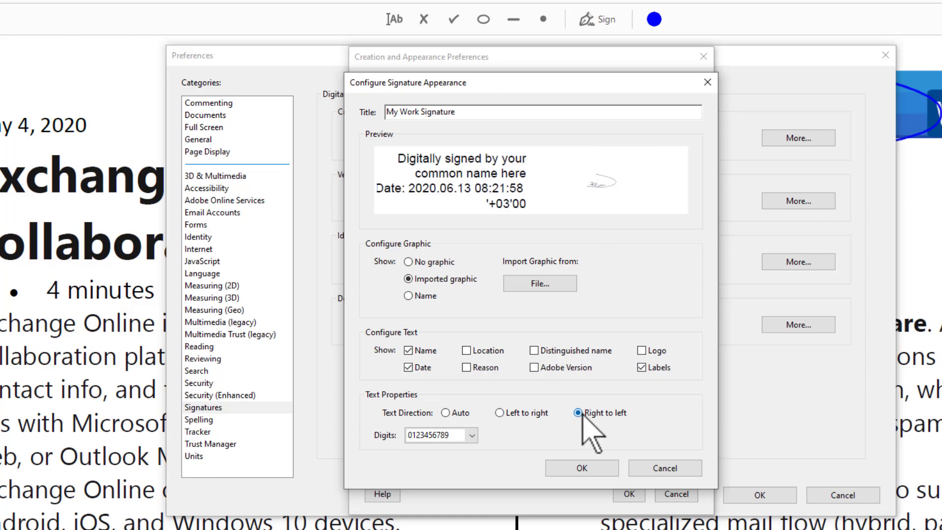
{"action": "left_click", "coordinate": [500, 414]}
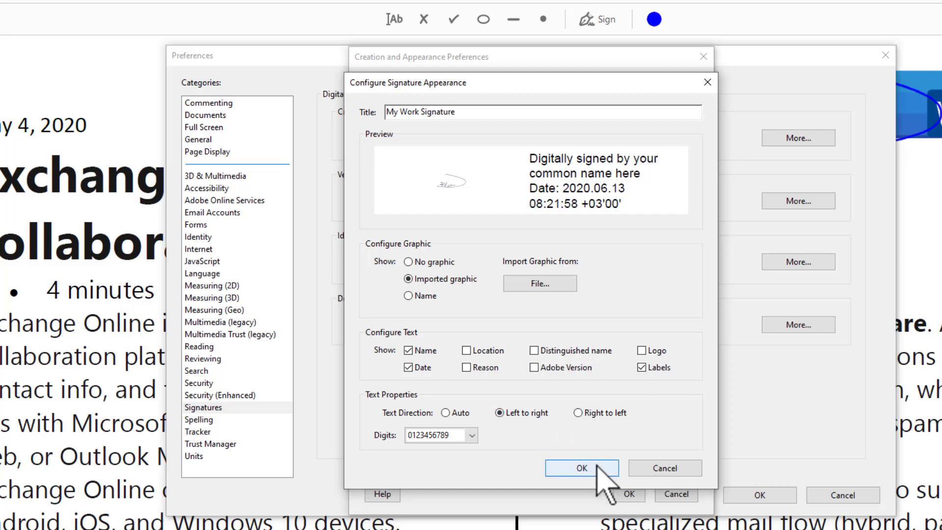
{"action": "left_click", "coordinate": [582, 469]}
{"action": "left_click", "coordinate": [633, 494]}
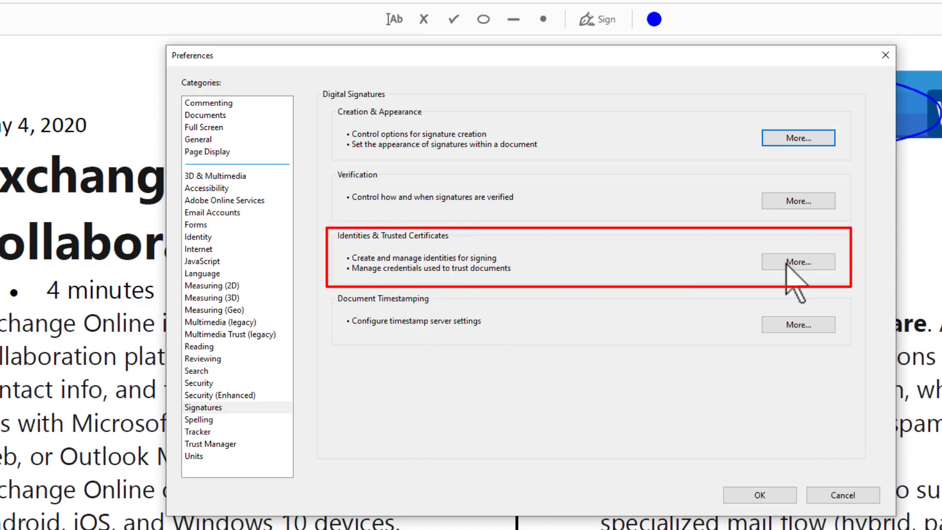
Start adding a new digital ID to create now, from the Identities & Trusted Certificates settings
{"action": "left_click", "coordinate": [819, 263]}
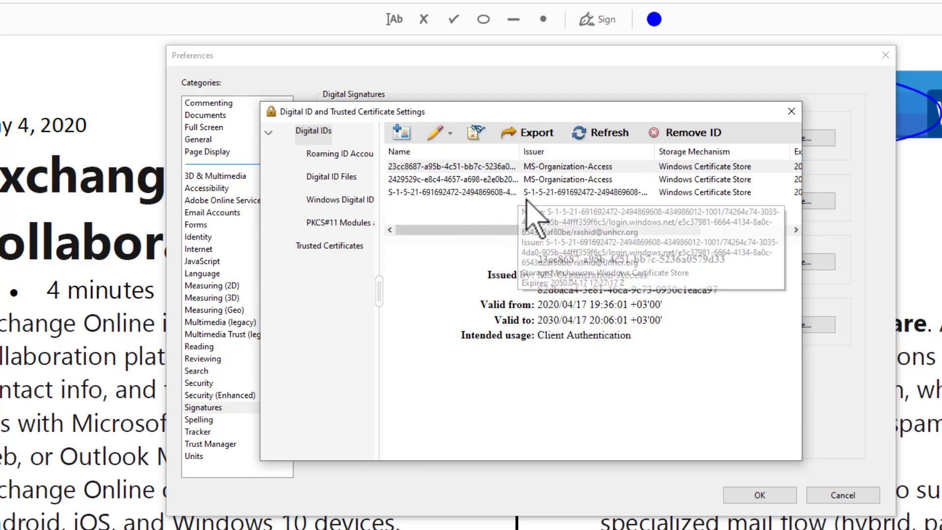
{"action": "left_click", "coordinate": [401, 132]}
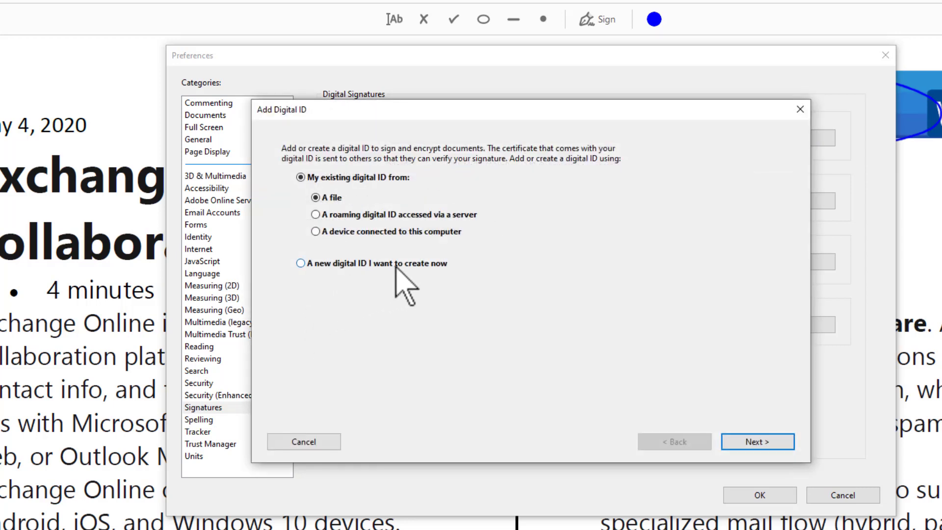
{"action": "left_click", "coordinate": [401, 264]}
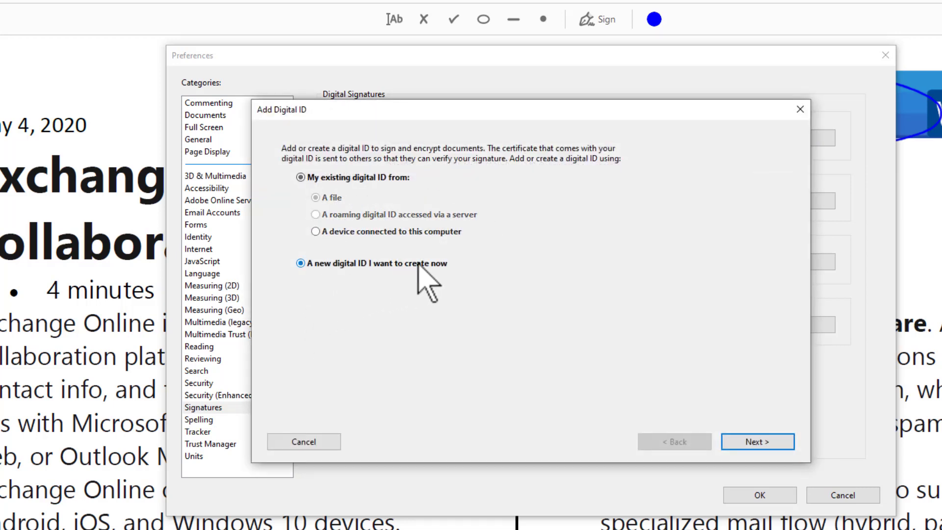
{"action": "left_click", "coordinate": [778, 441]}
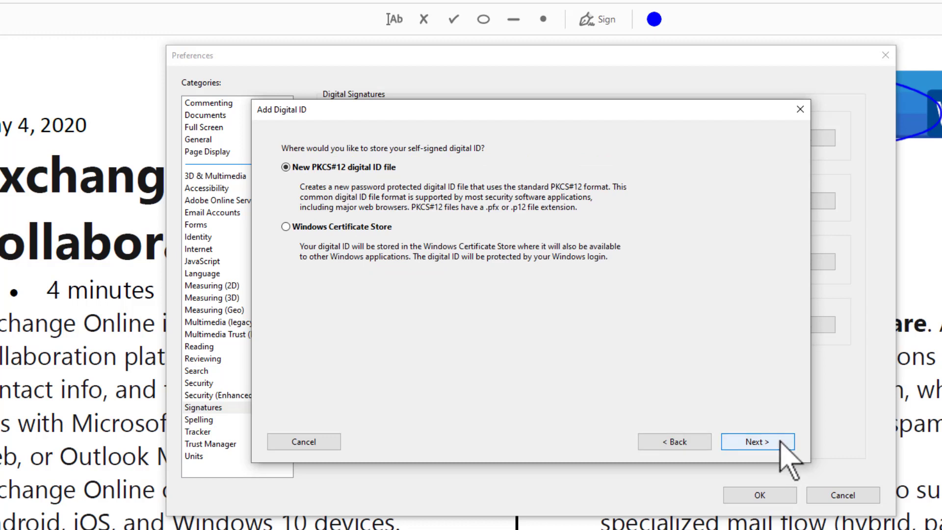
Create a password-protected New PKCS#12 digital ID file with your identity details
{"action": "left_click", "coordinate": [779, 442]}
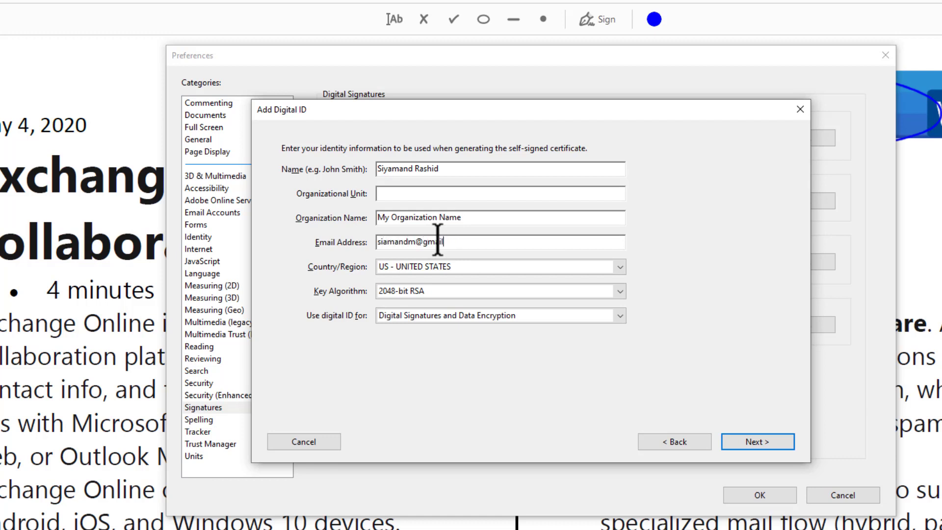
{"action": "left_click", "coordinate": [767, 445]}
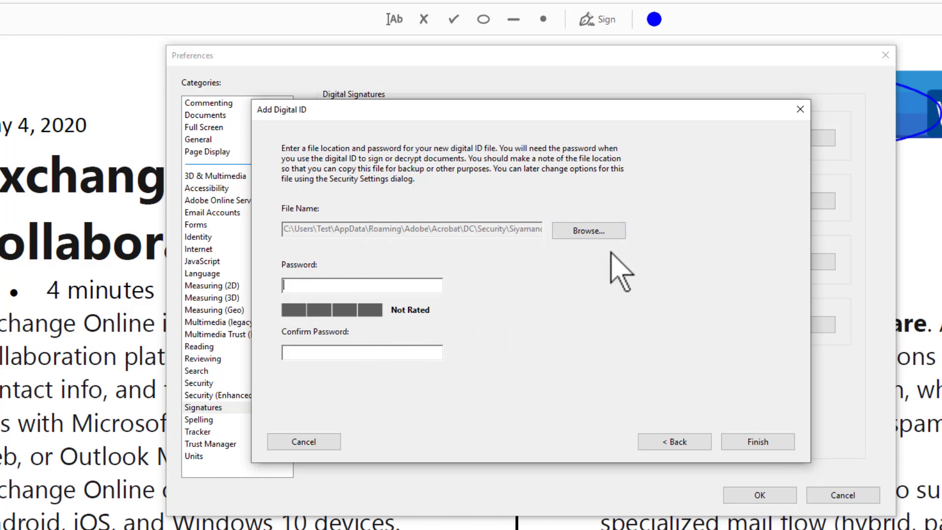
{"action": "type", "text": "*********"}
{"action": "key", "text": "Tab"}
{"action": "type", "text": "*********"}
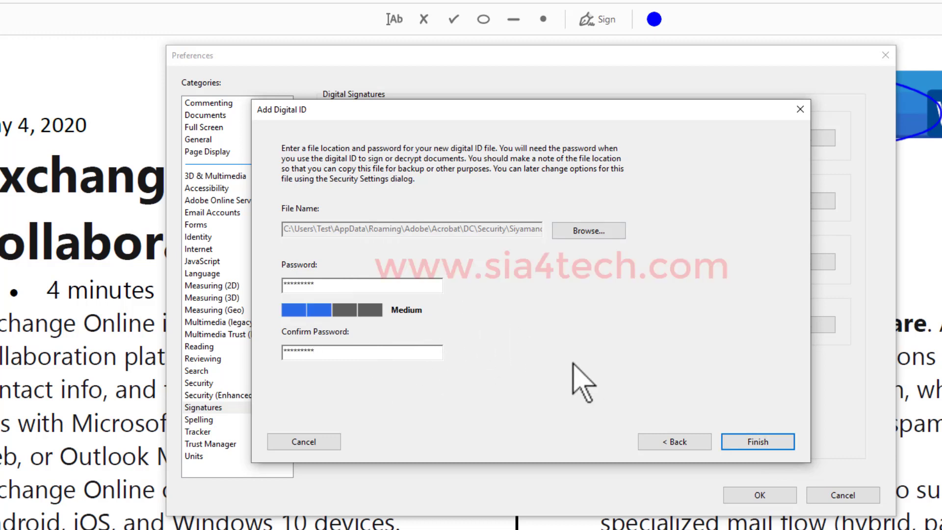
{"action": "left_click", "coordinate": [773, 443]}
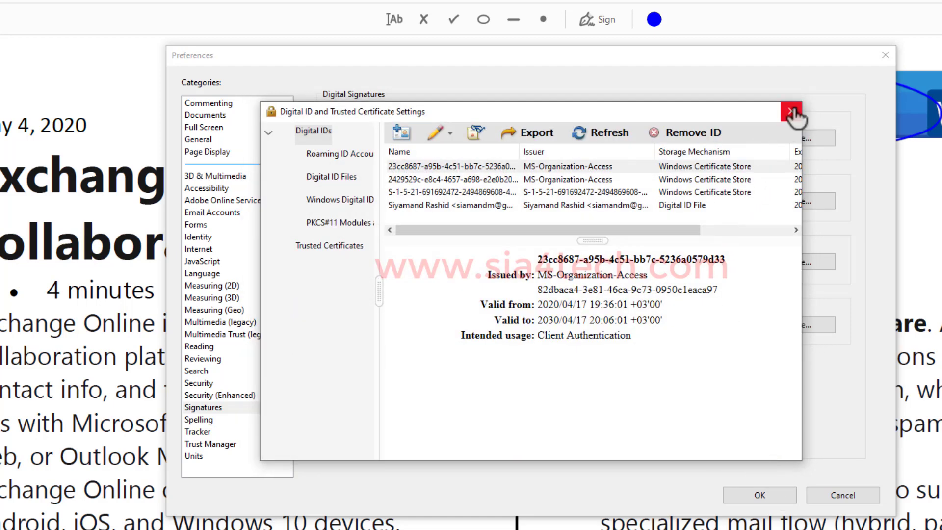
Close the digital ID settings and Preferences, then open the Certificates tool from Tools
{"action": "left_click", "coordinate": [792, 111]}
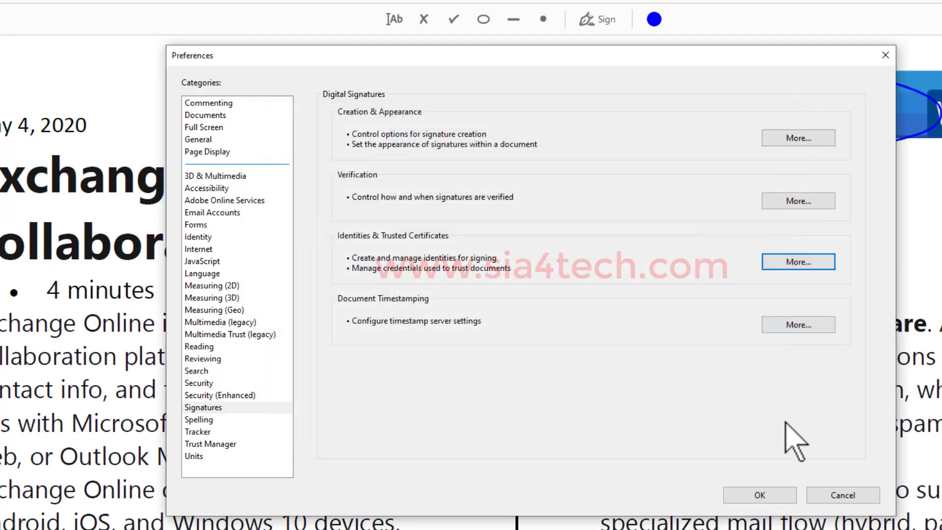
{"action": "left_click", "coordinate": [785, 495]}
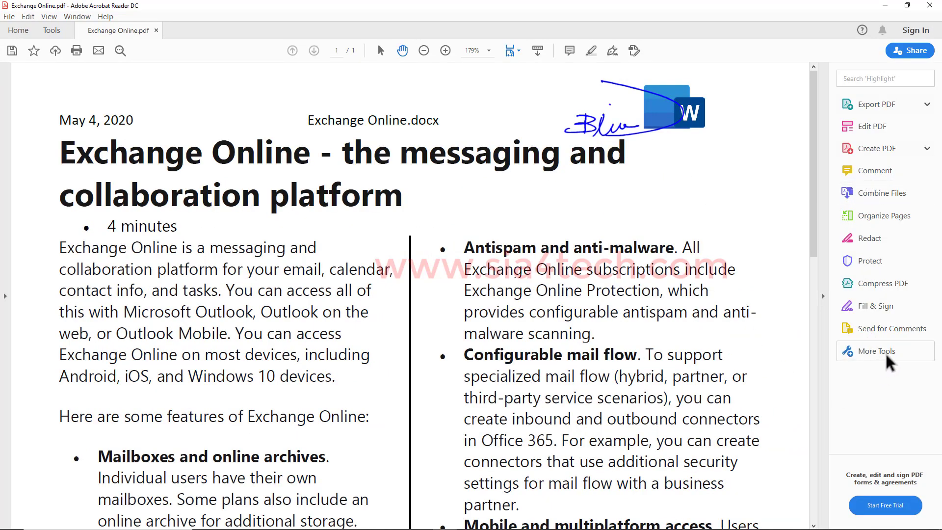
{"action": "left_click", "coordinate": [52, 30]}
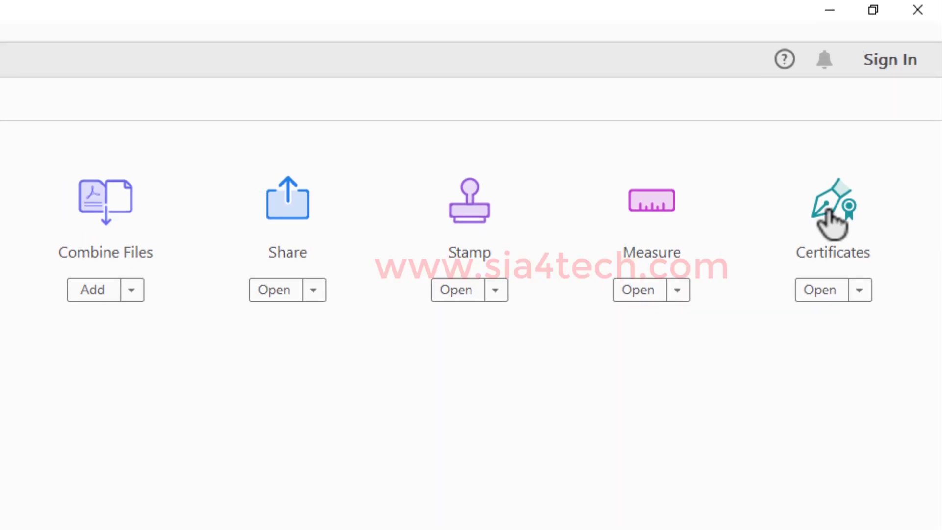
{"action": "left_click", "coordinate": [828, 226]}
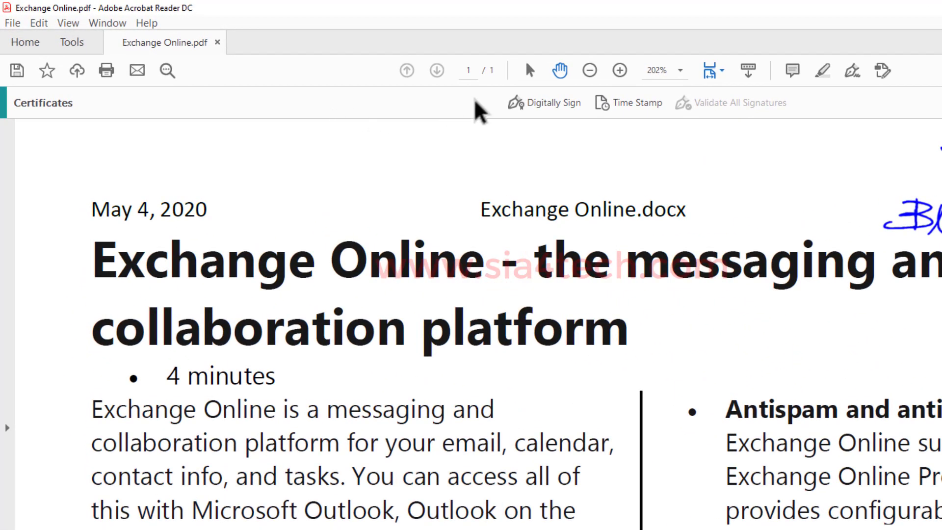
Draw a Digitally Sign box over the top-left date and heading, pick the new ID, enter its password
{"action": "left_click", "coordinate": [556, 103]}
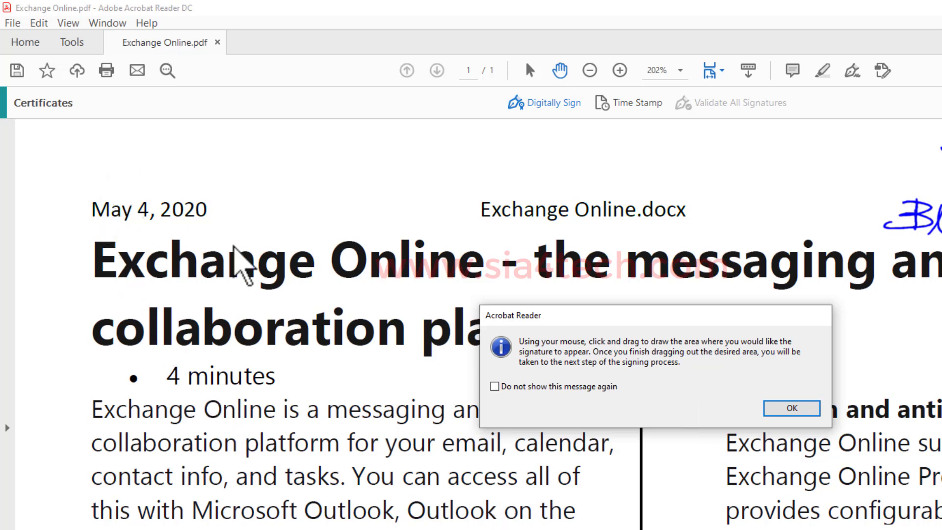
{"action": "left_click", "coordinate": [796, 410]}
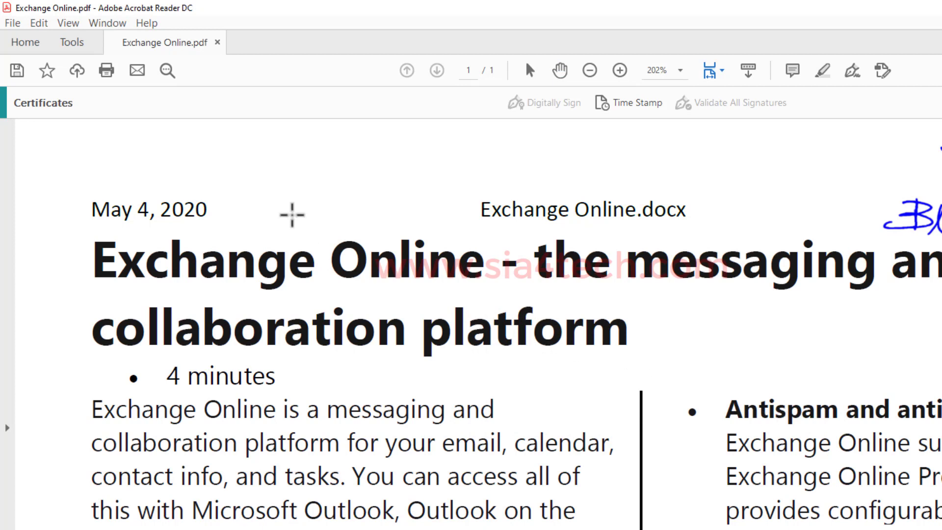
{"action": "mouse_move", "coordinate": [81, 136]}
{"action": "left_mouse_down"}
{"action": "mouse_move", "coordinate": [124, 177]}
{"action": "mouse_move", "coordinate": [270, 246]}
{"action": "mouse_move", "coordinate": [417, 293]}
{"action": "left_mouse_up"}
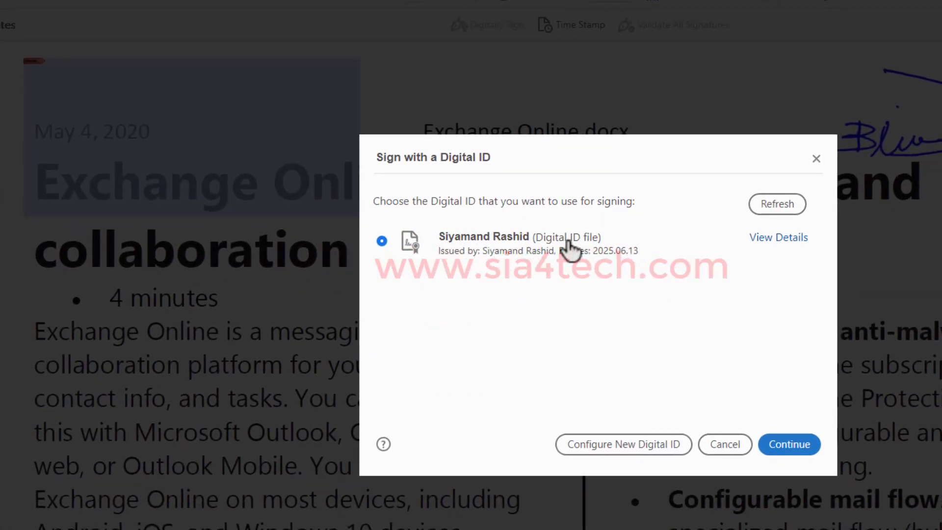
{"action": "left_click", "coordinate": [538, 250]}
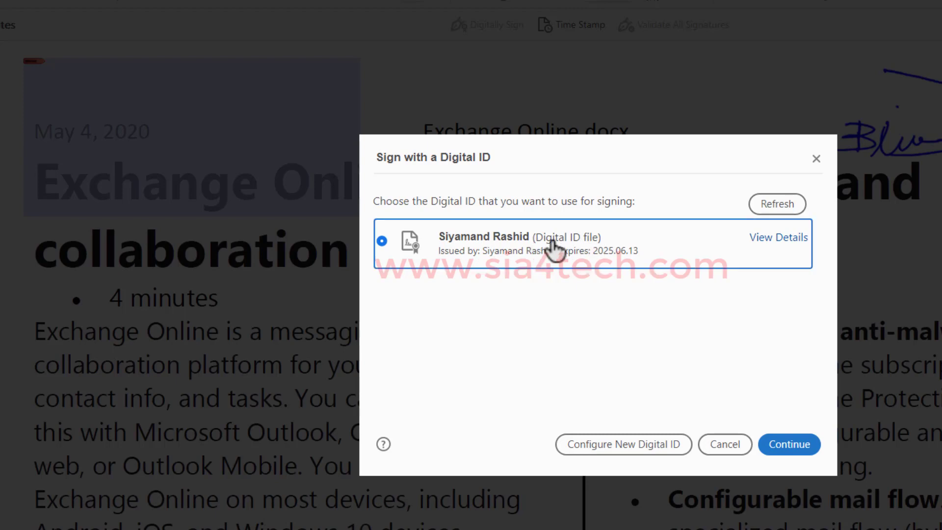
{"action": "left_click", "coordinate": [800, 448]}
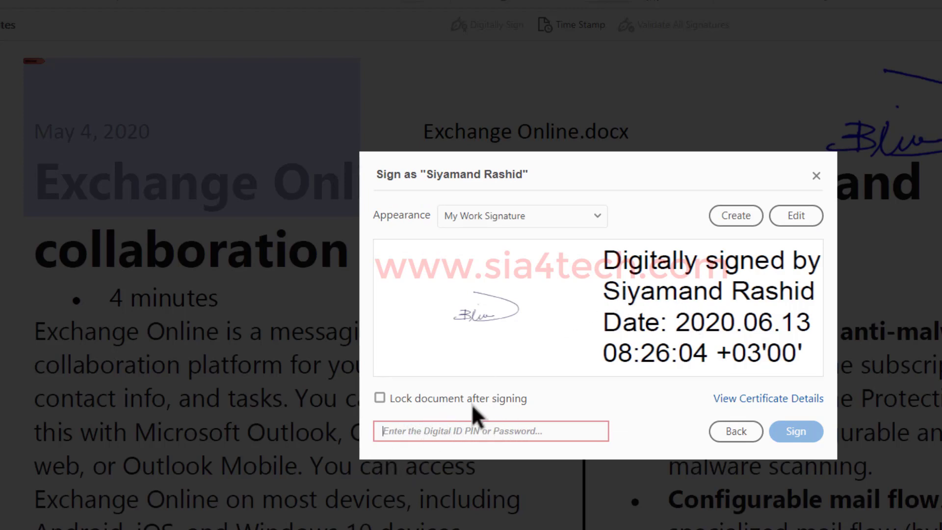
{"action": "type", "text": "*********"}
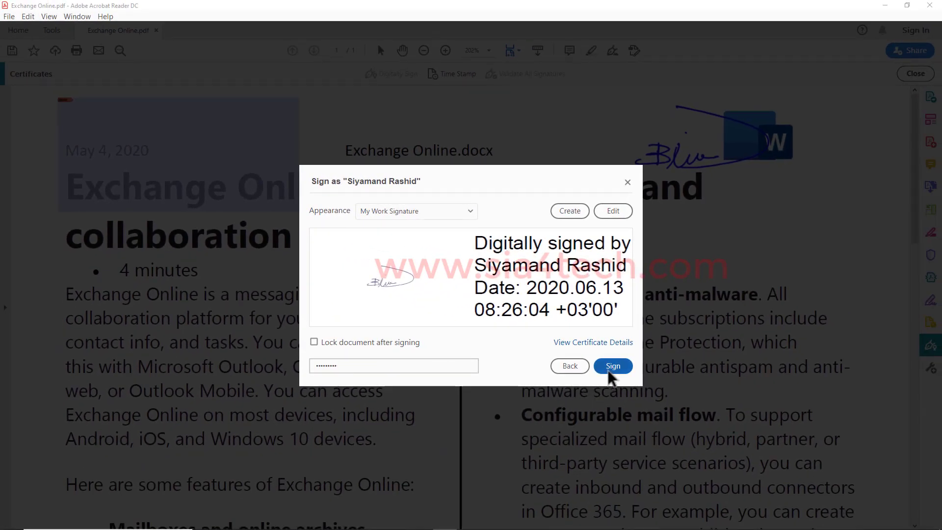
Sign the document and save the signed copy as Signed Exchange Online.pdf
{"action": "left_click", "coordinate": [613, 366]}
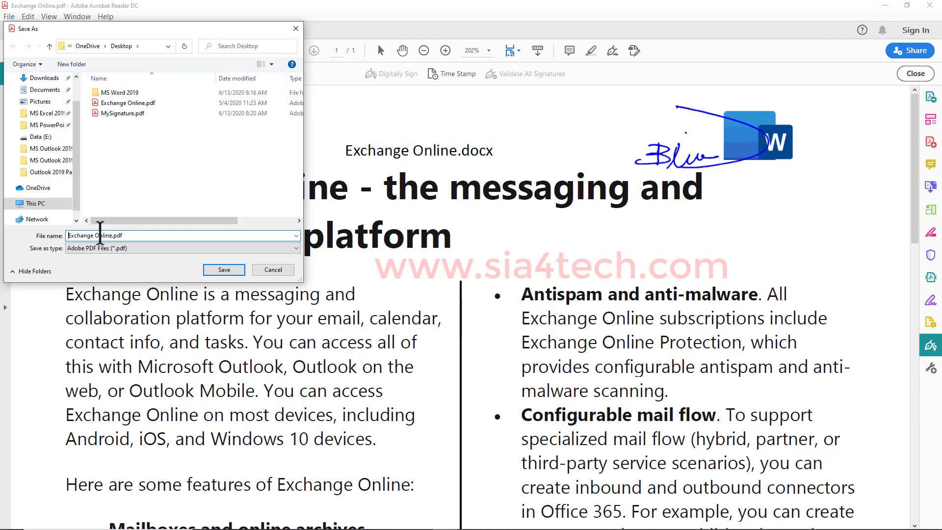
{"action": "type", "text": "ed"}
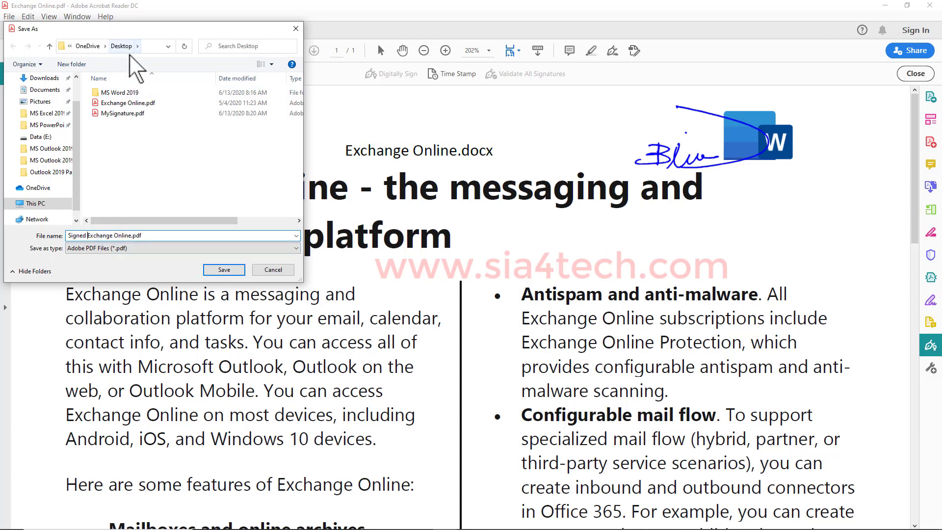
{"action": "left_click", "coordinate": [238, 273]}
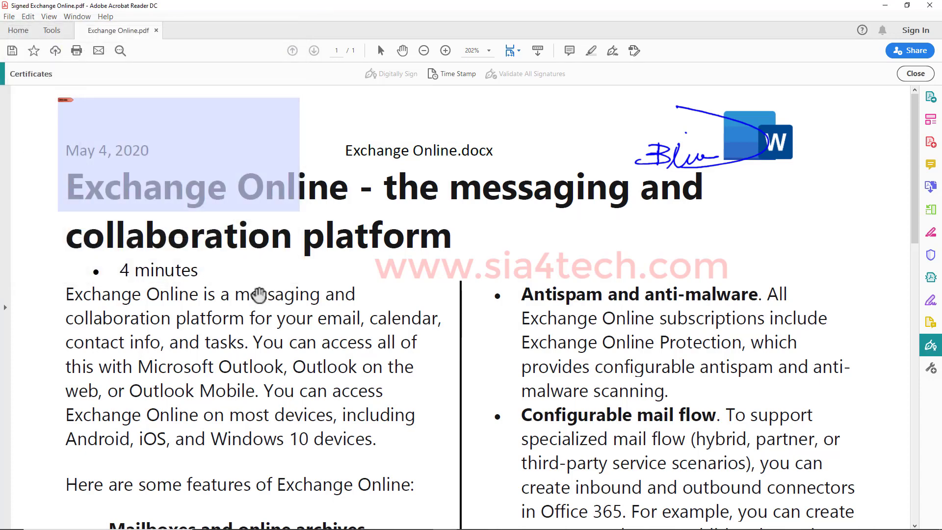